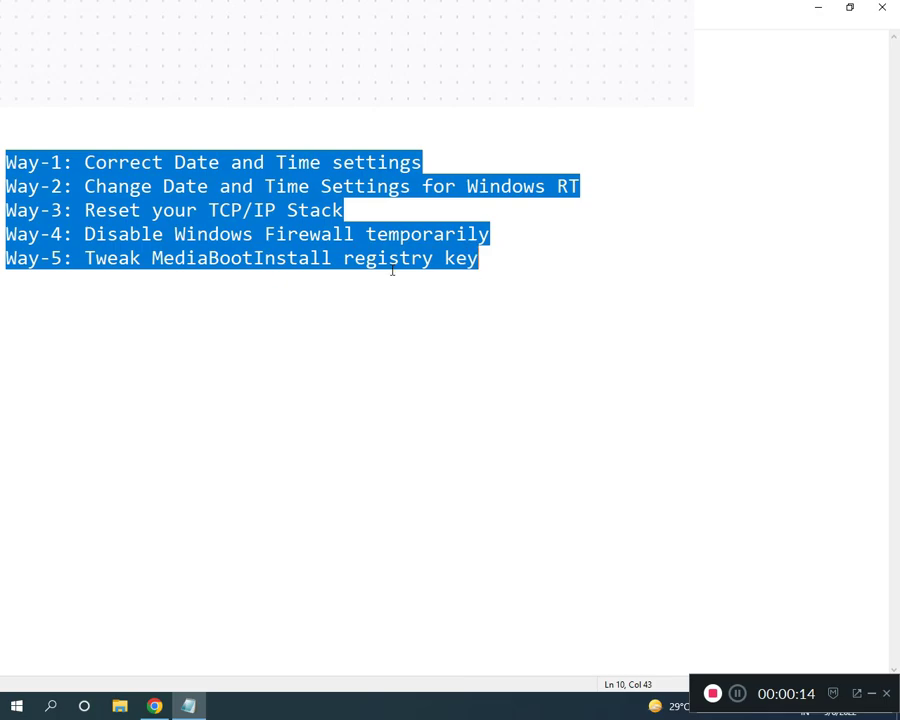
Step: Open the Date and Time settings from the Clock and Region category of Control Panel
click(174, 234)
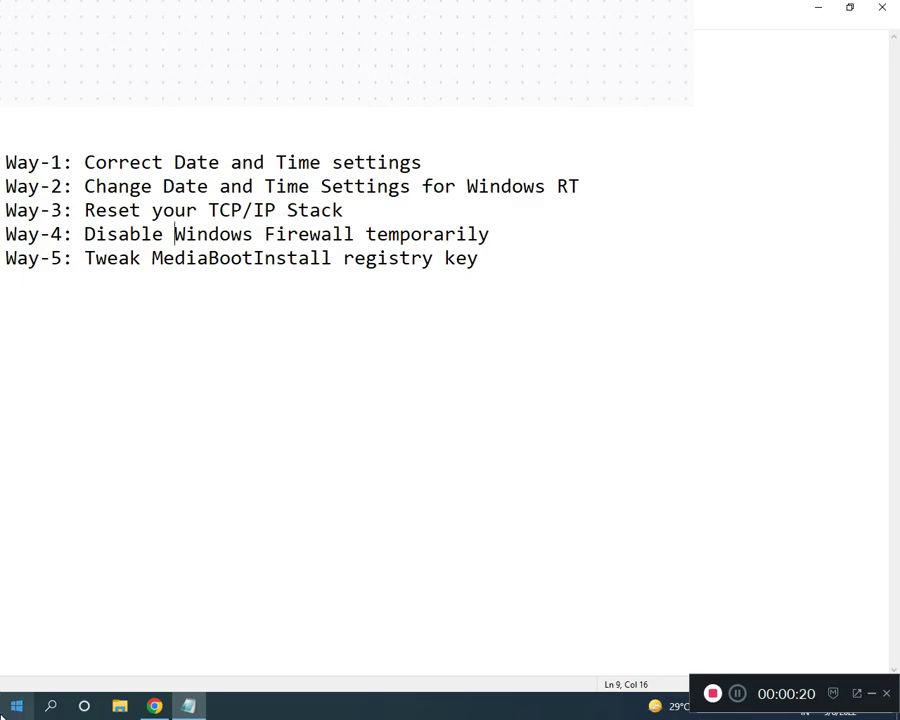
click(10, 708)
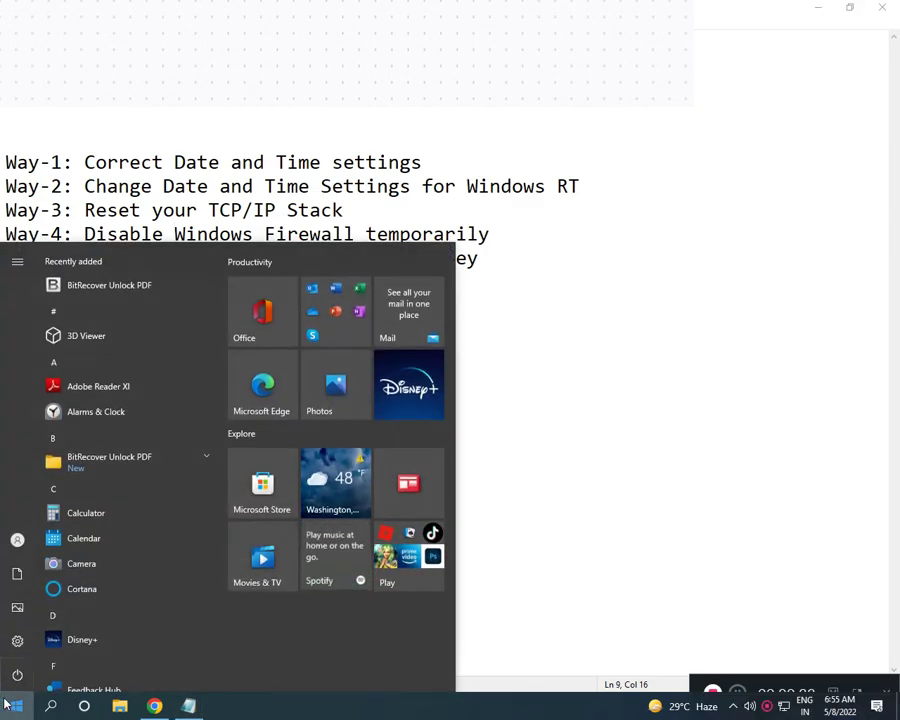
text(coNT)
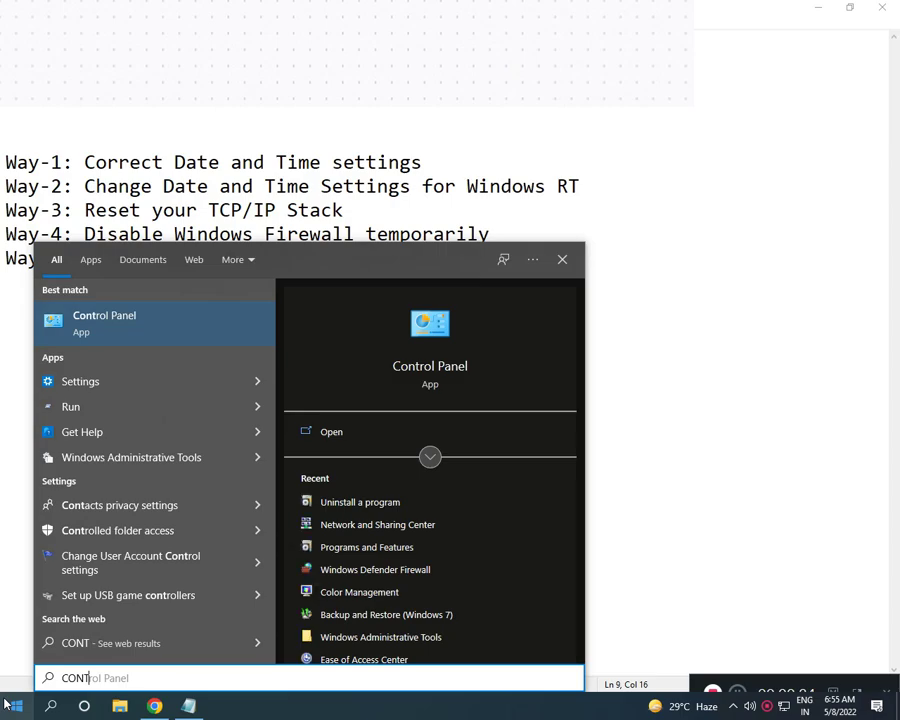
click(98, 343)
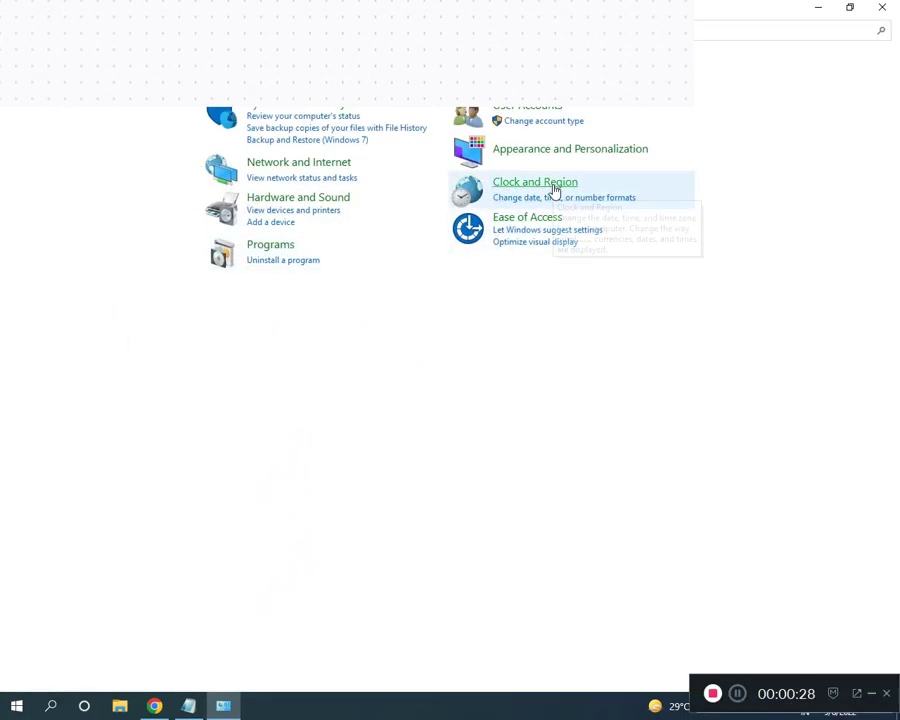
click(554, 189)
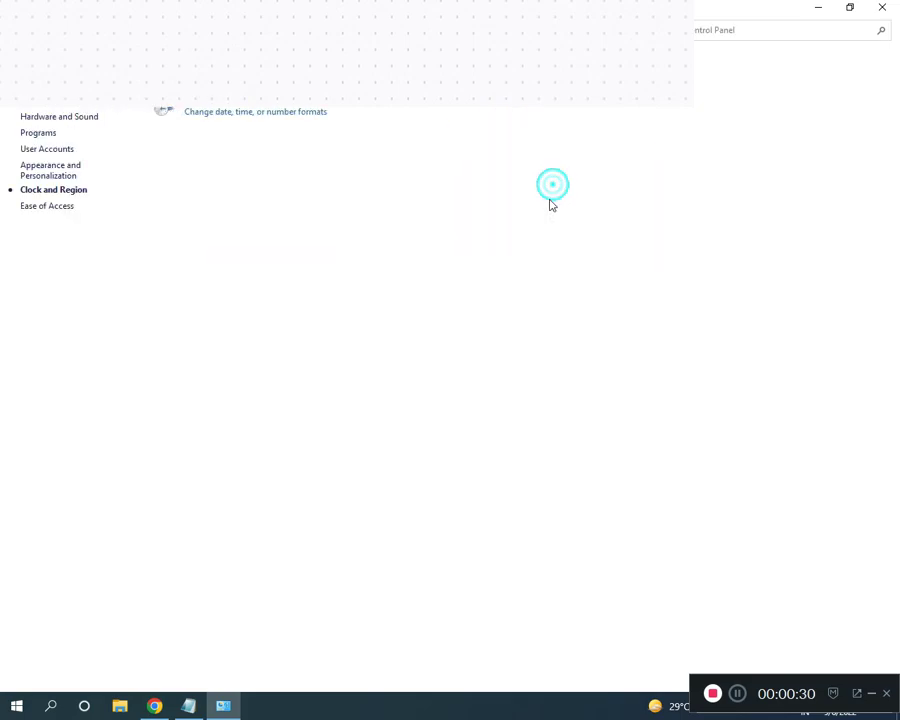
click(218, 67)
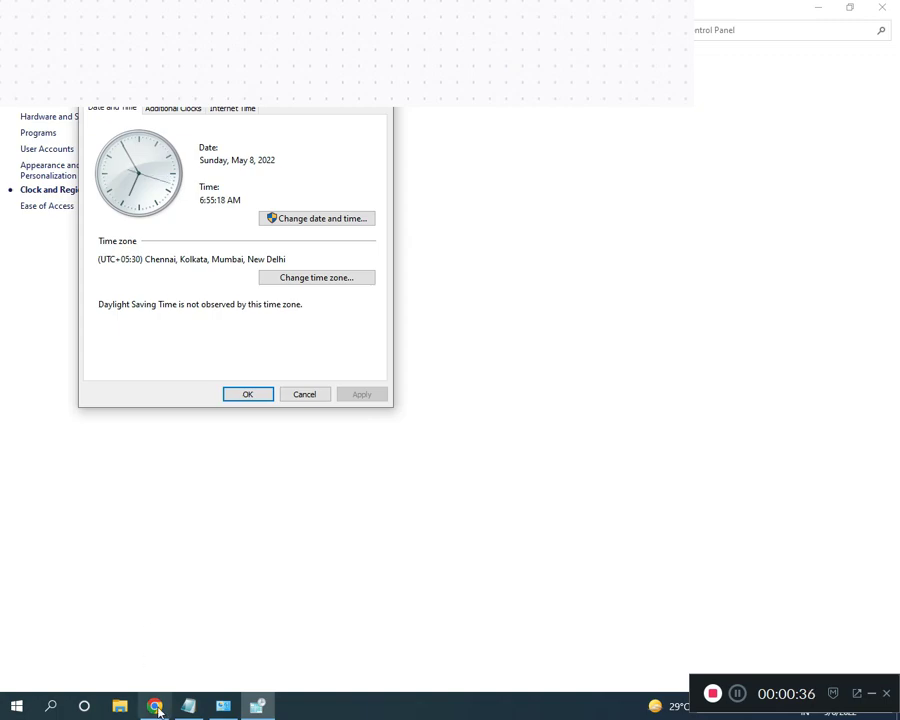
Step: Set the time zone to (UTC+05:30) Chennai, Kolkata, Mumbai, New Delhi and confirm the Date and Time settings
click(195, 708)
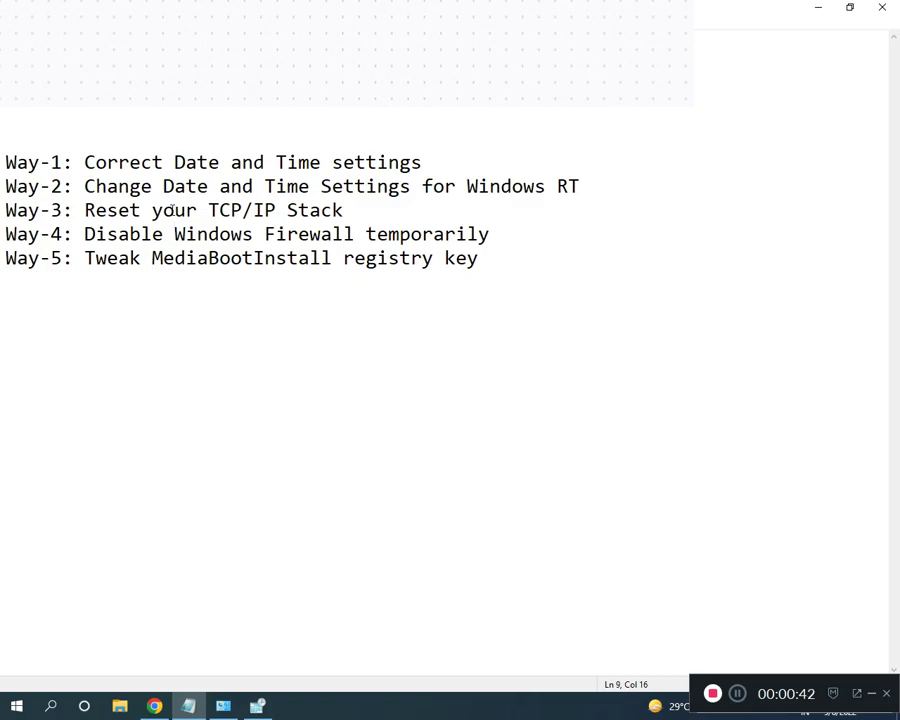
click(257, 706)
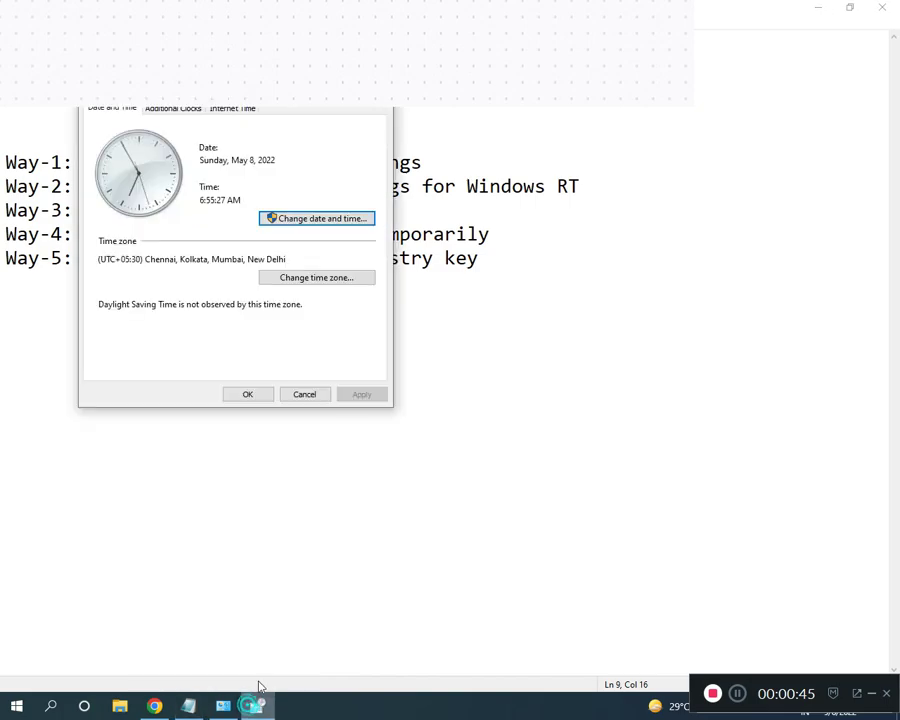
click(311, 279)
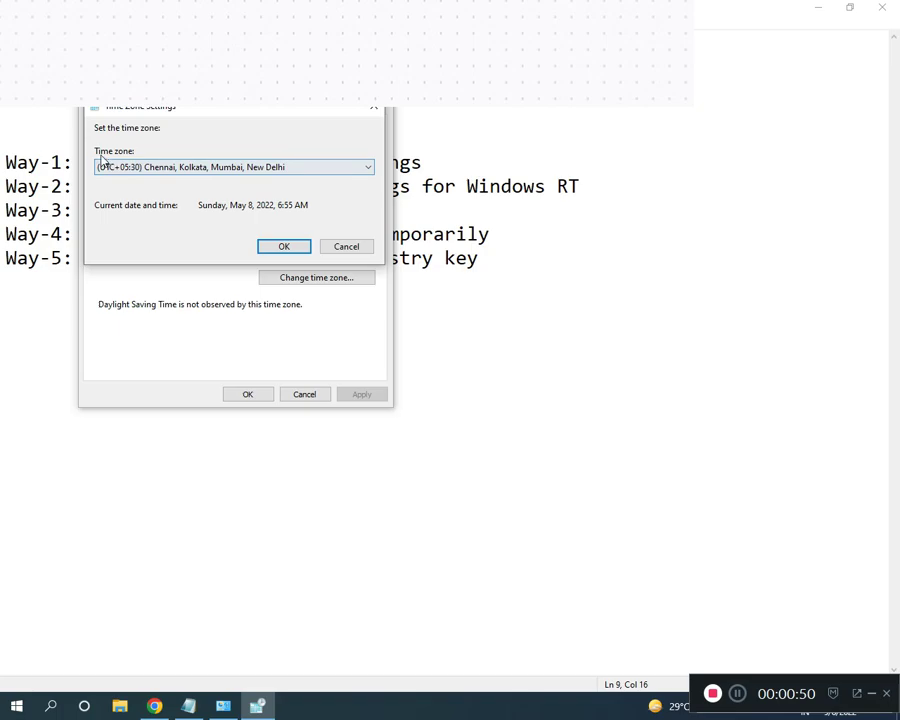
click(335, 170)
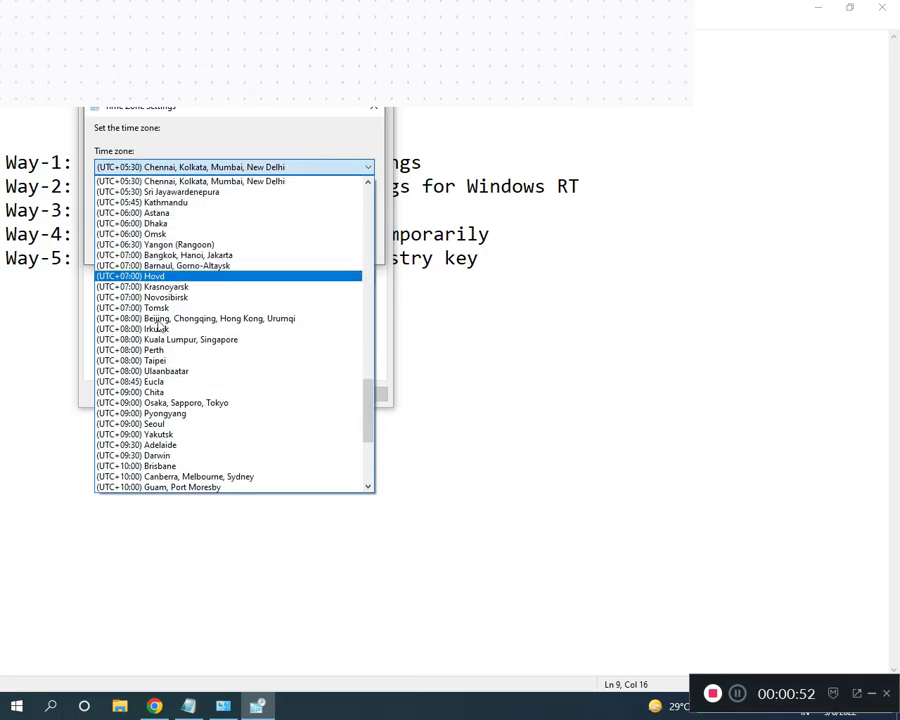
click(282, 172)
click(278, 246)
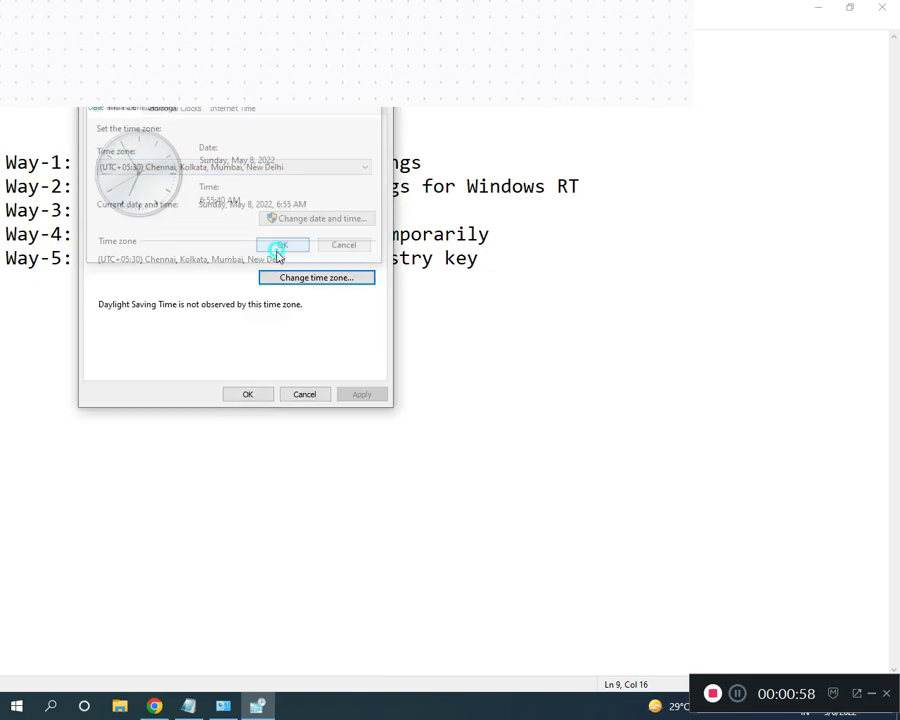
click(247, 395)
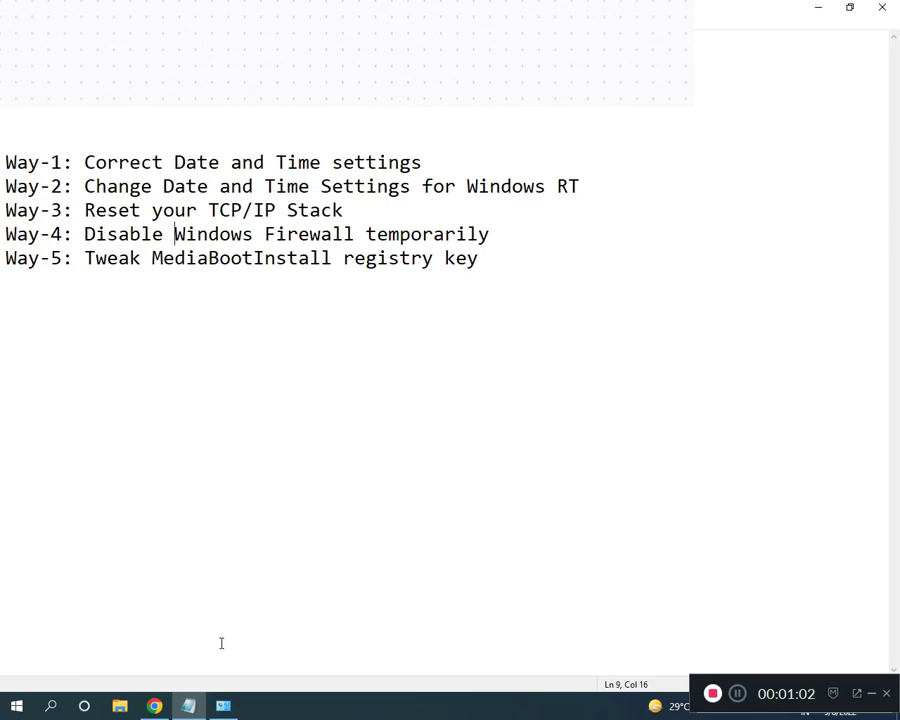
Step: Return to Control Panel and open the adapter settings of the Network and Sharing Center
click(225, 707)
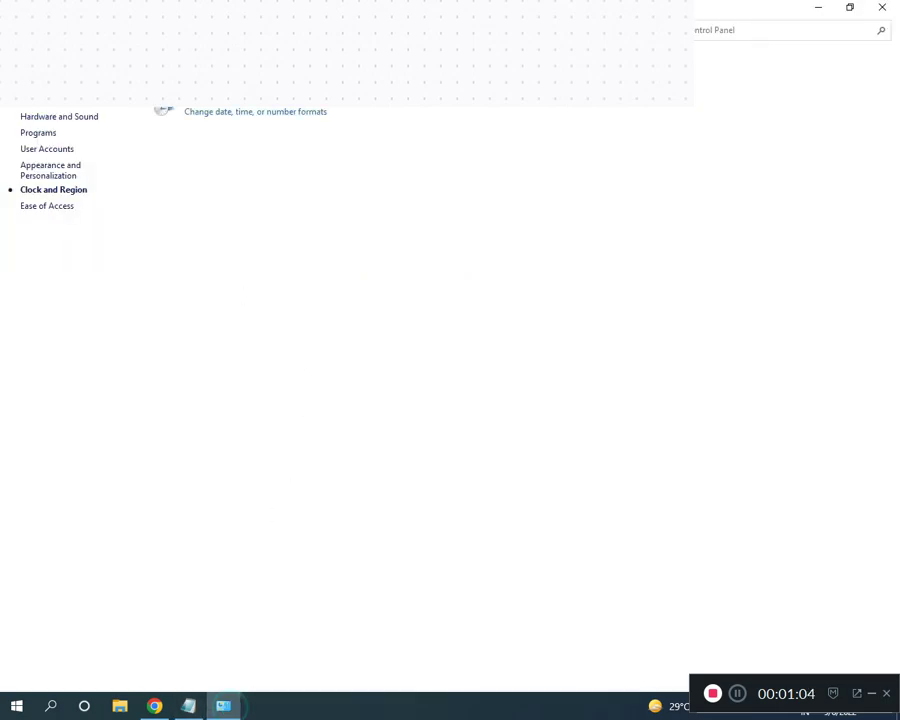
click(126, 31)
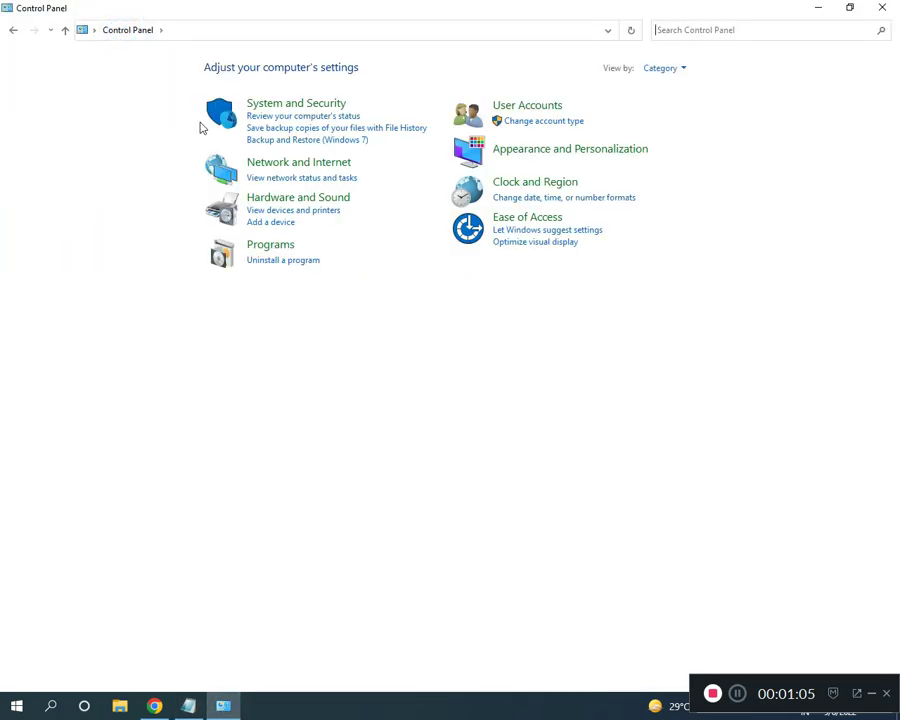
click(287, 168)
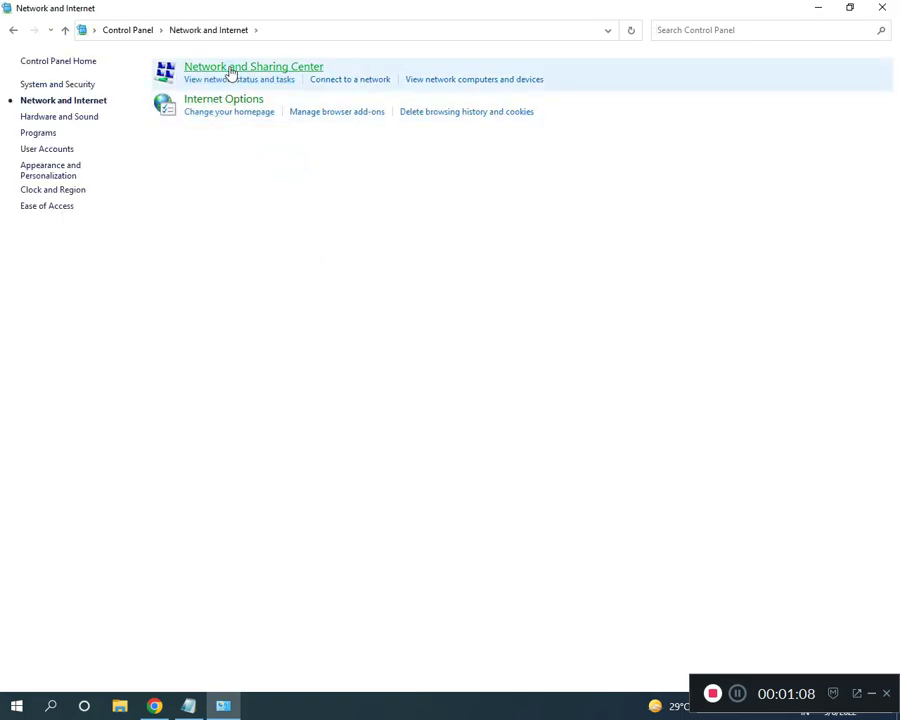
click(230, 68)
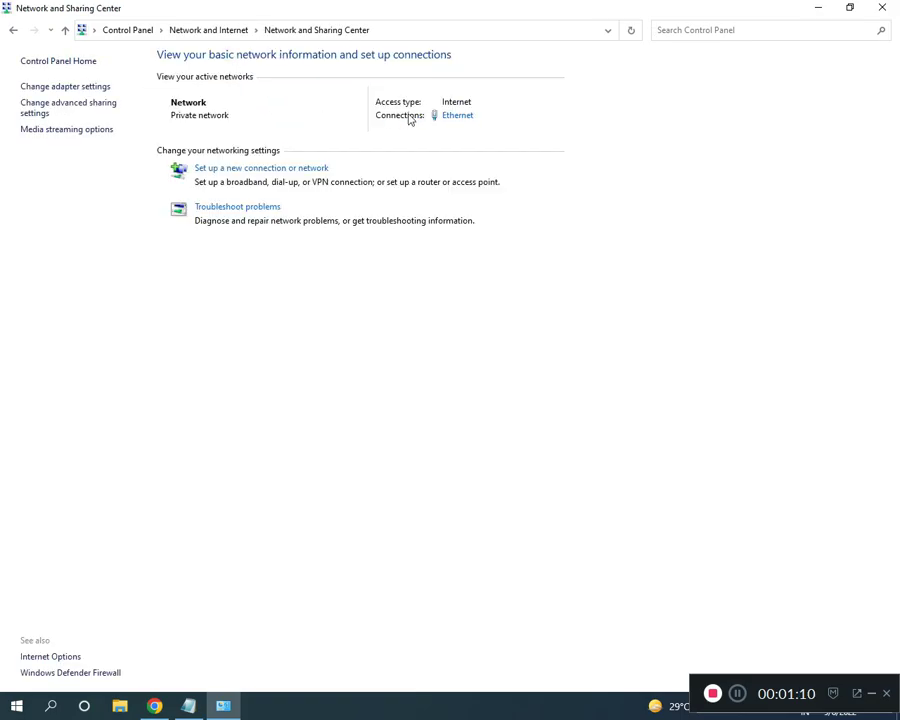
click(70, 86)
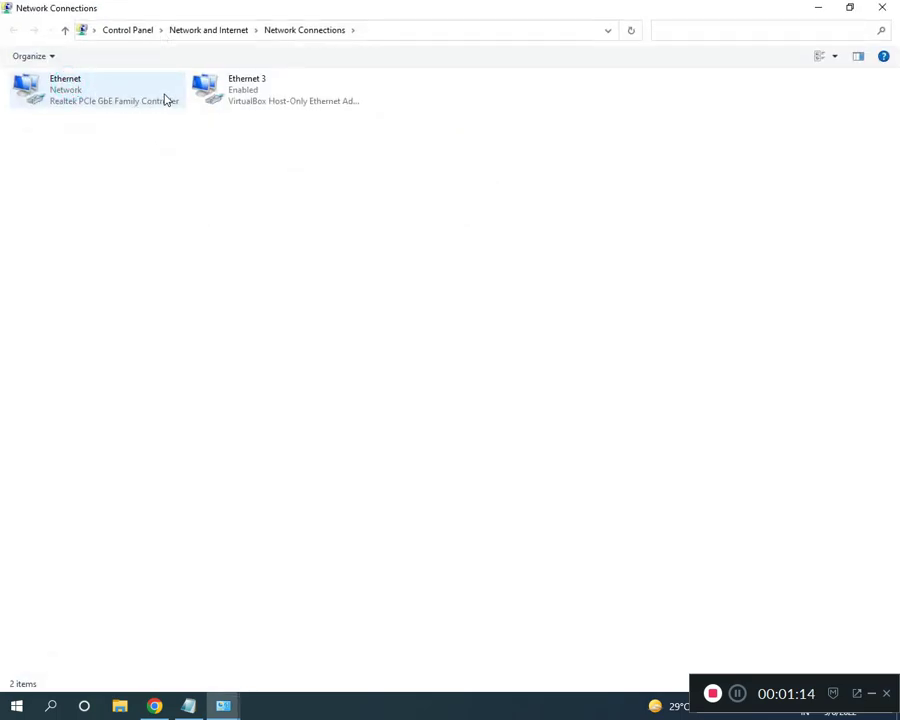
Step: Show the actions available for the Ethernet adapter and dismiss them without choosing one
click(98, 92)
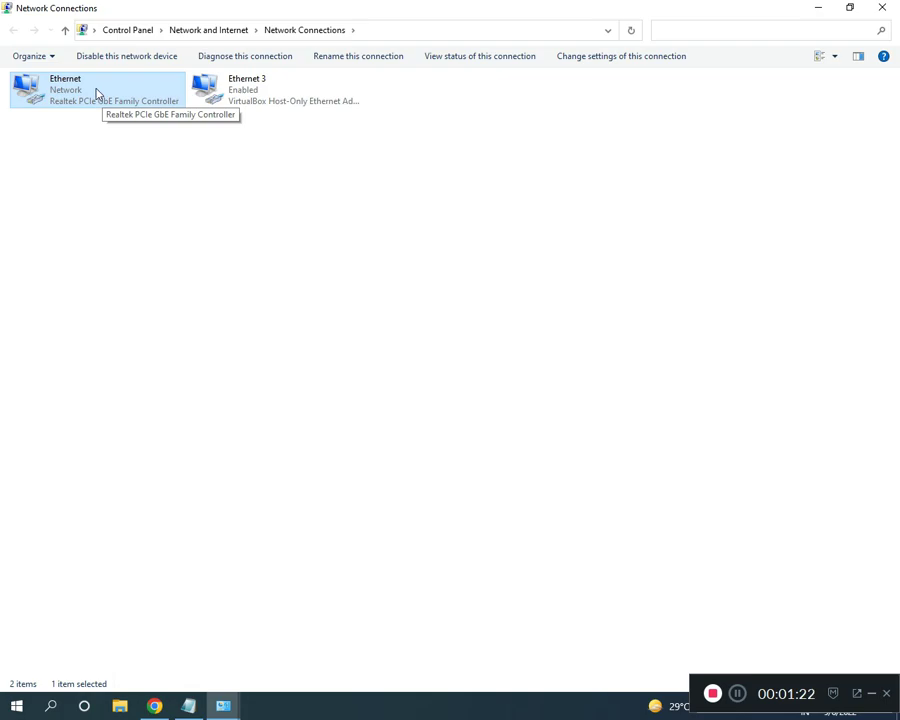
right_click(96, 91)
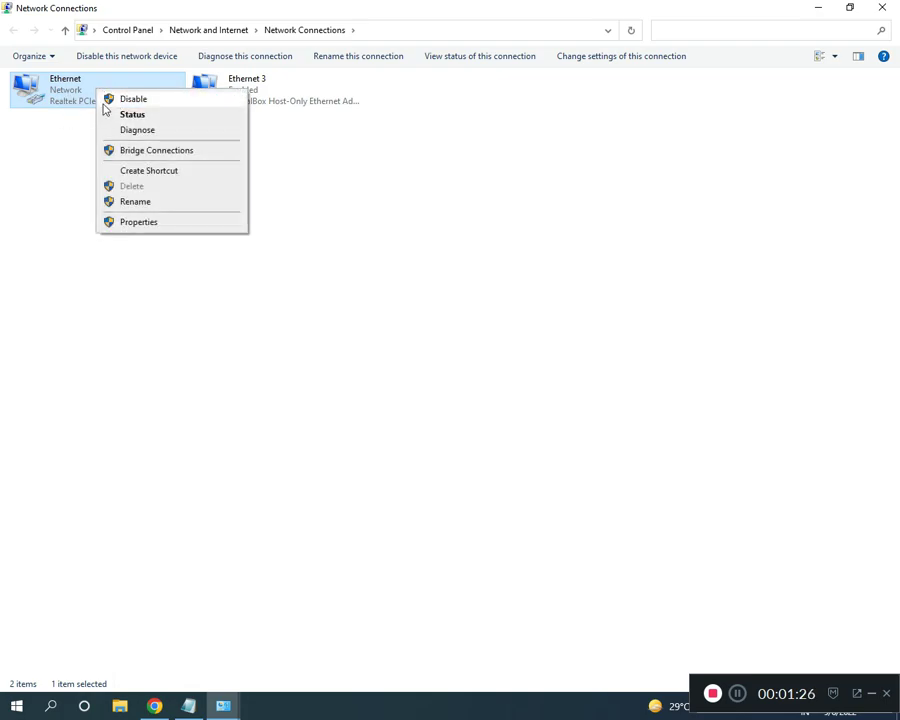
click(275, 207)
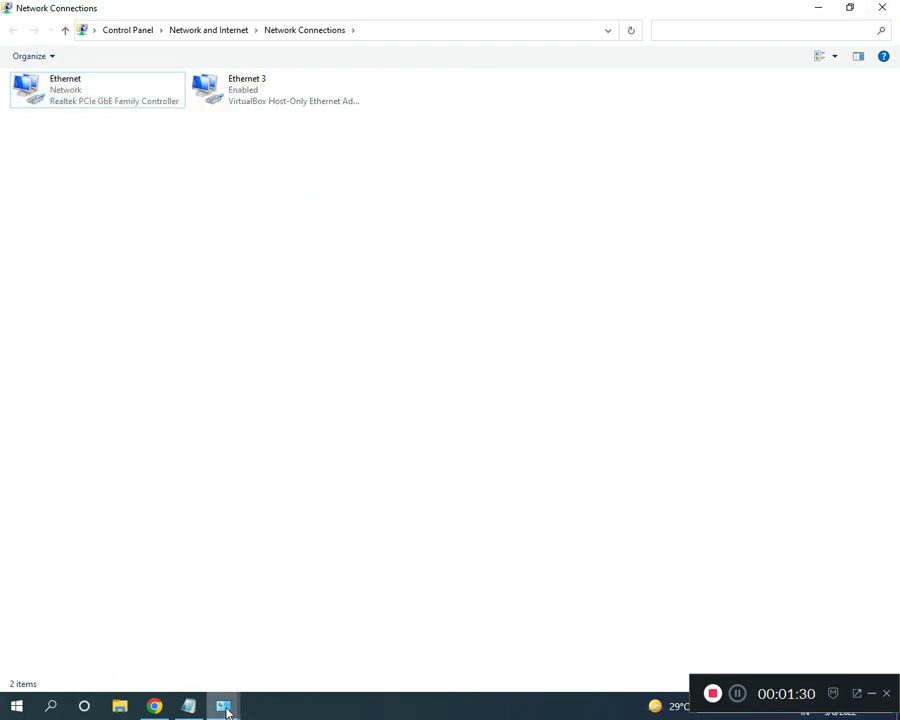
Step: Close the Network and Sharing Center window and switch back to the Notepad list of fixes
mouse_move(227, 708)
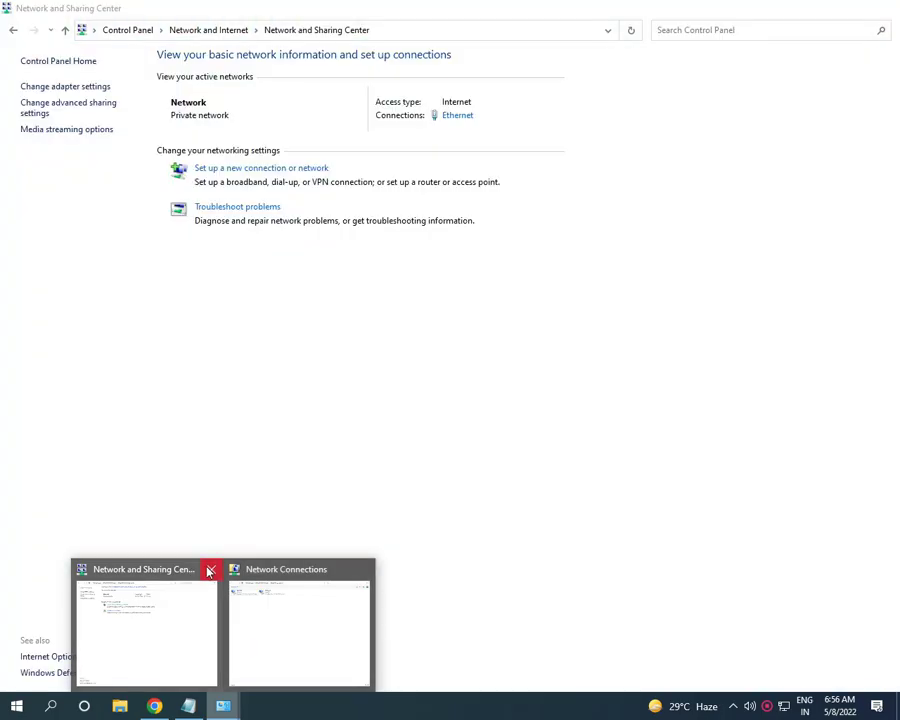
click(207, 566)
click(200, 628)
click(187, 710)
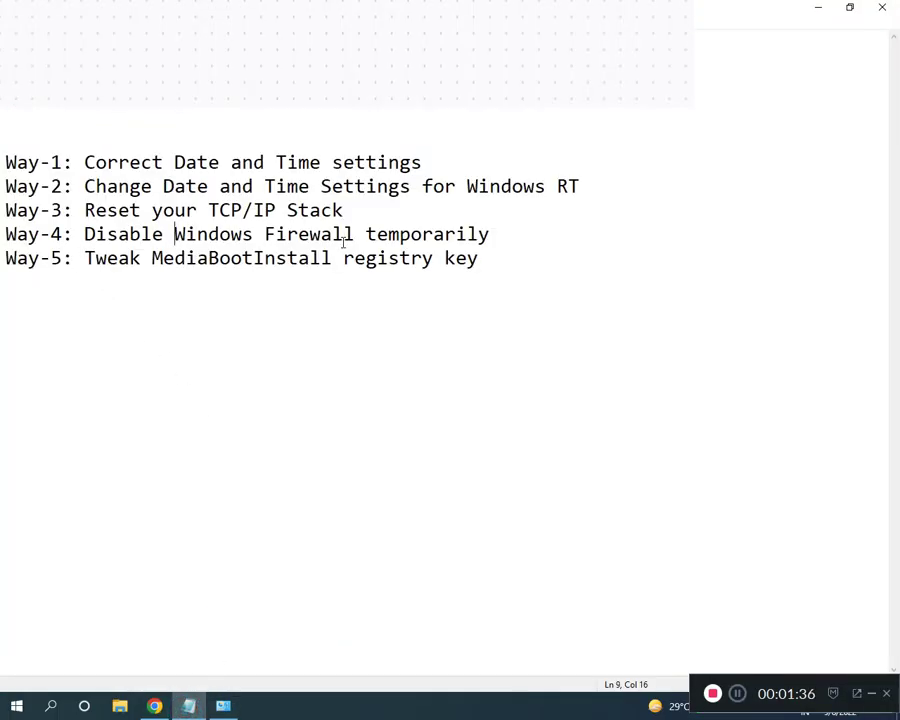
Step: Switch back to Control Panel and open the settings that turn Windows Defender Firewall on or off for each network type
key(alt+Tab)
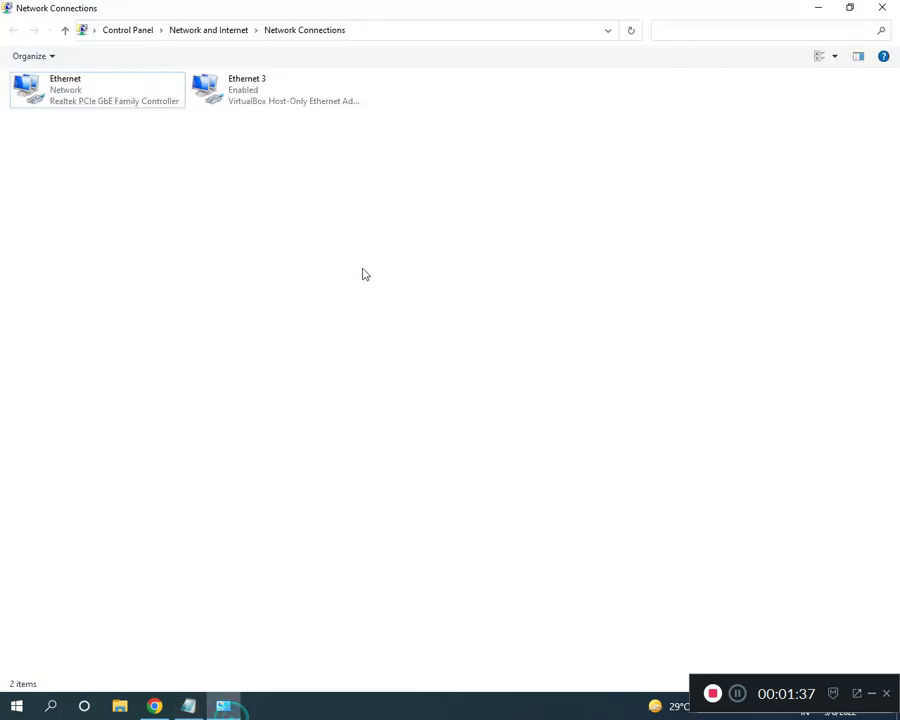
click(137, 32)
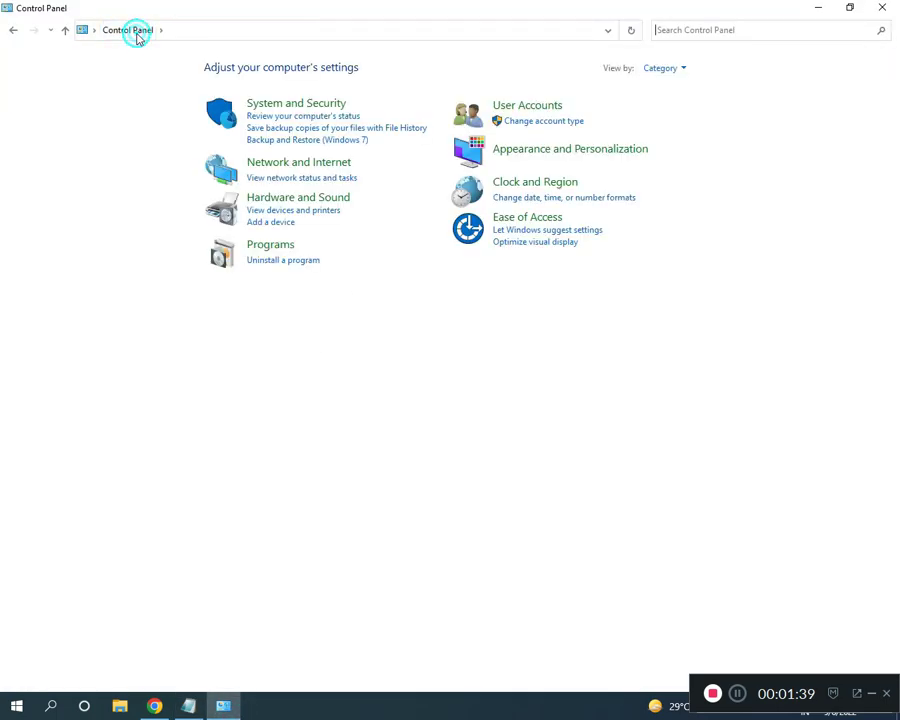
click(283, 110)
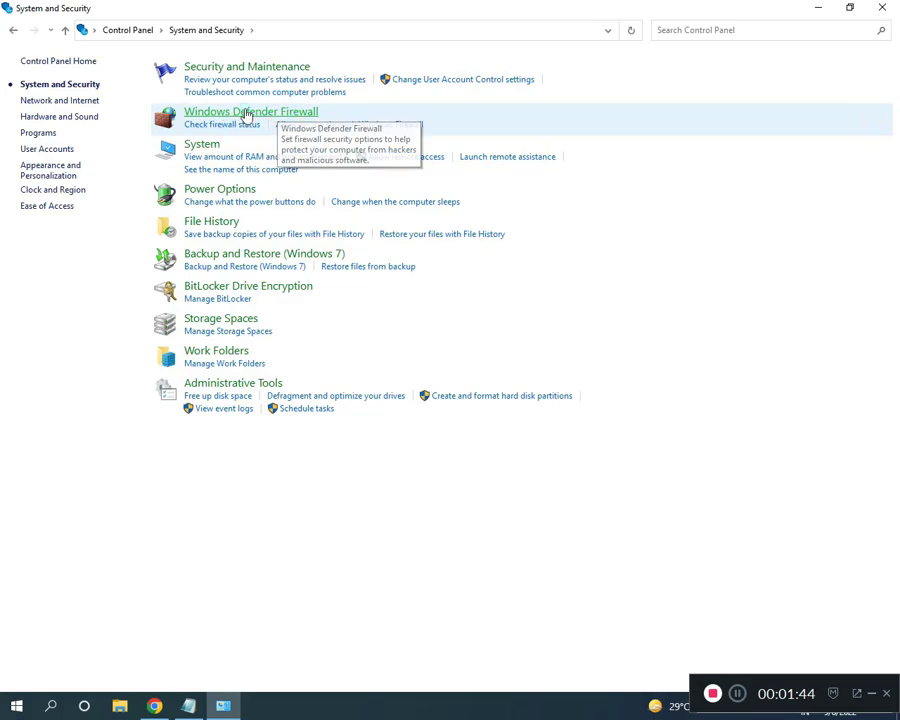
click(242, 115)
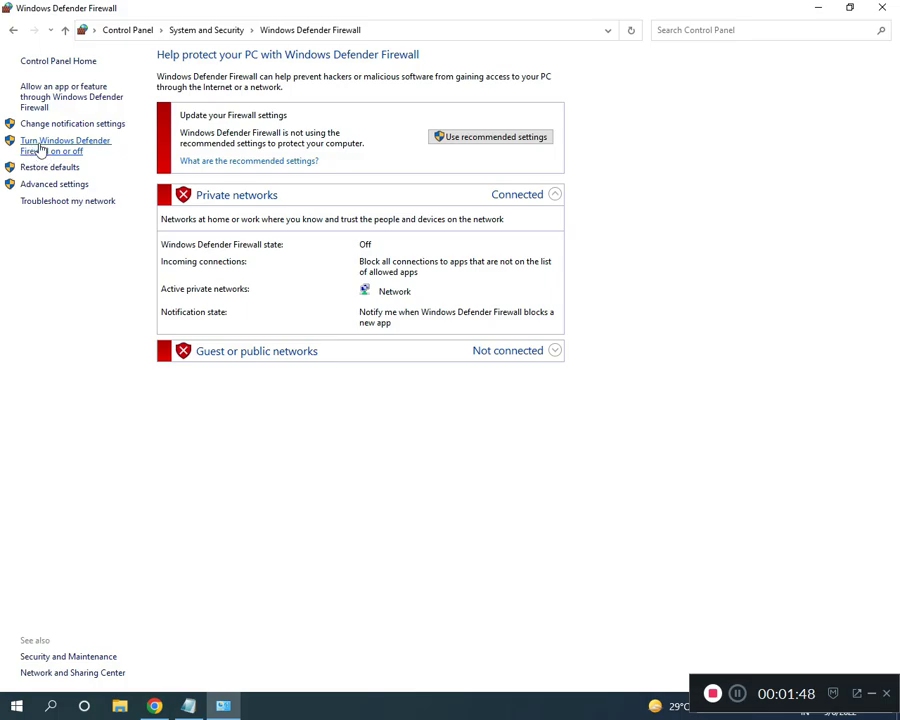
click(72, 148)
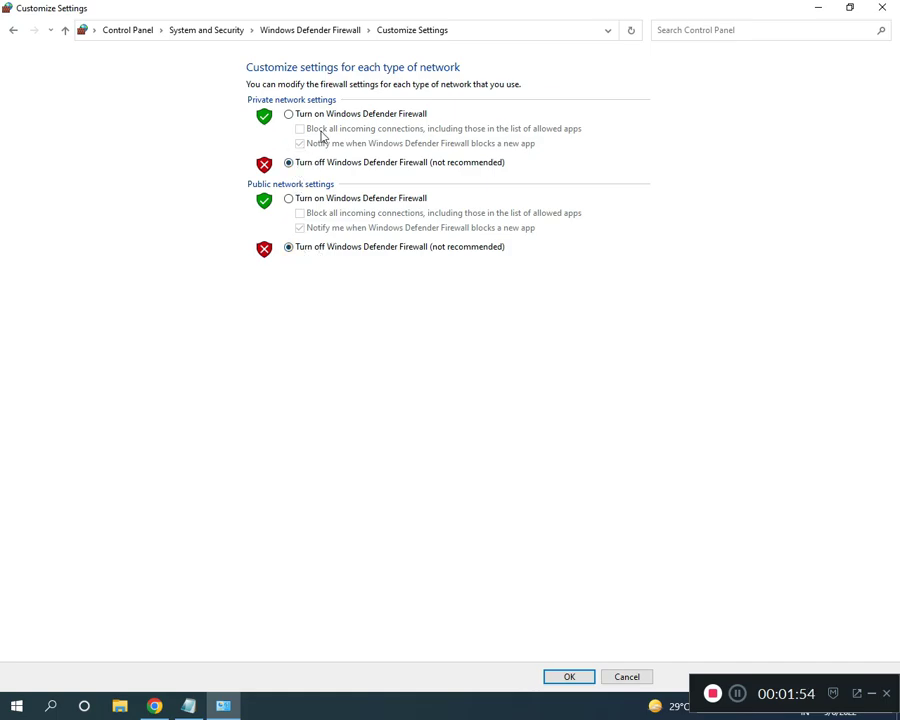
Step: Switch back to the Notepad list, then run regedit and maximize the Registry Editor window
click(188, 705)
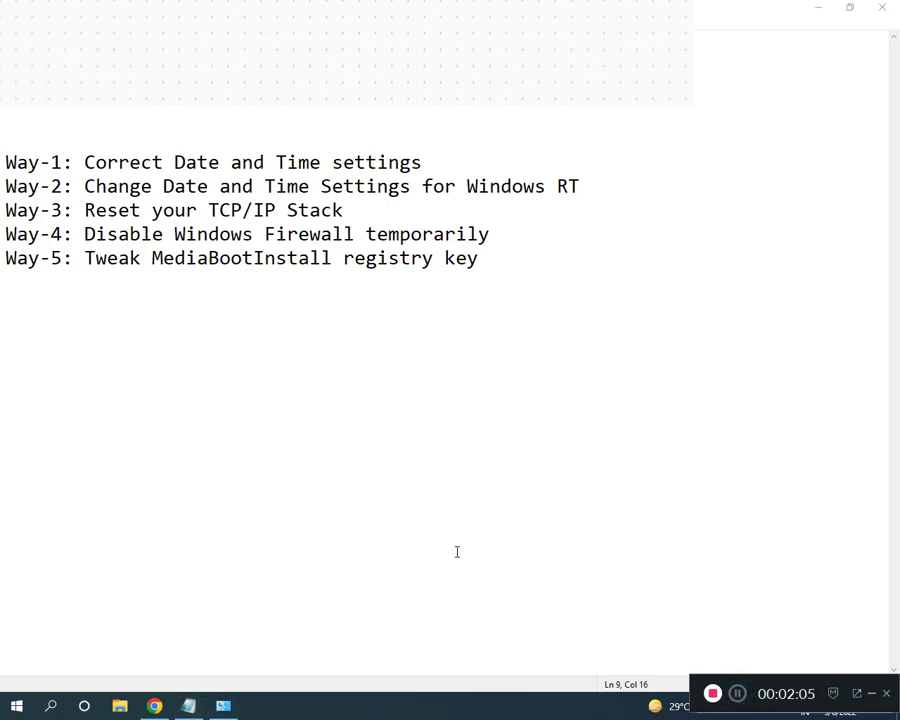
key(super)
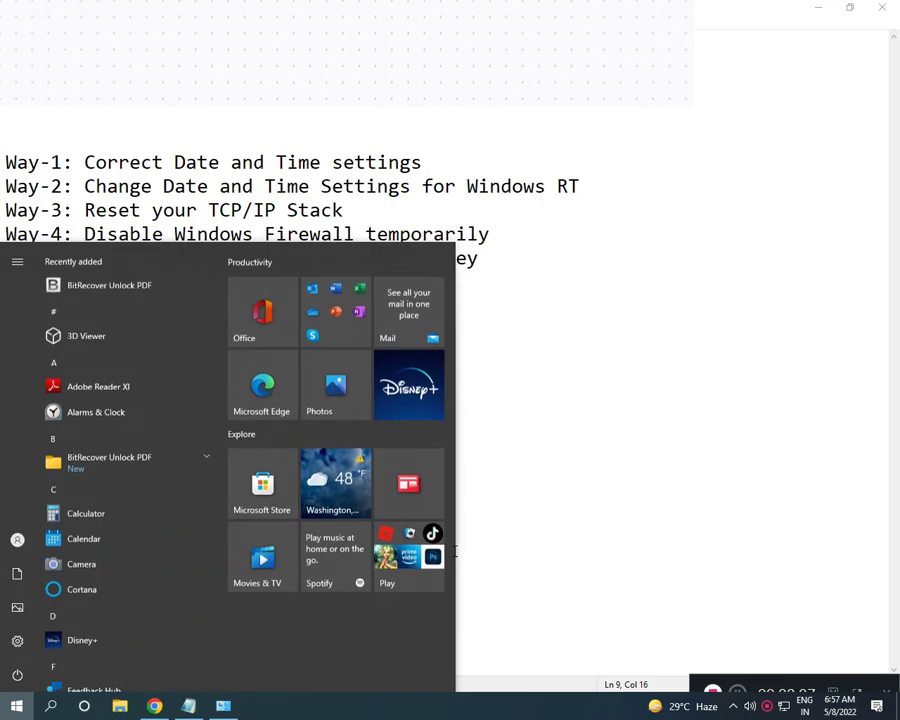
text(RUN)
key(Return)
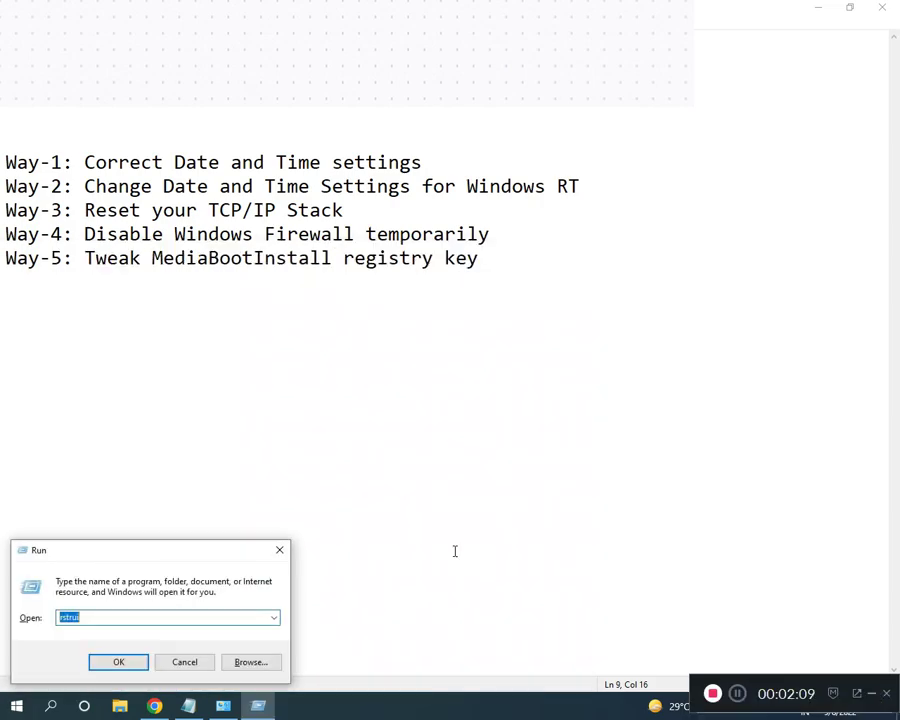
text(regedit)
click(116, 661)
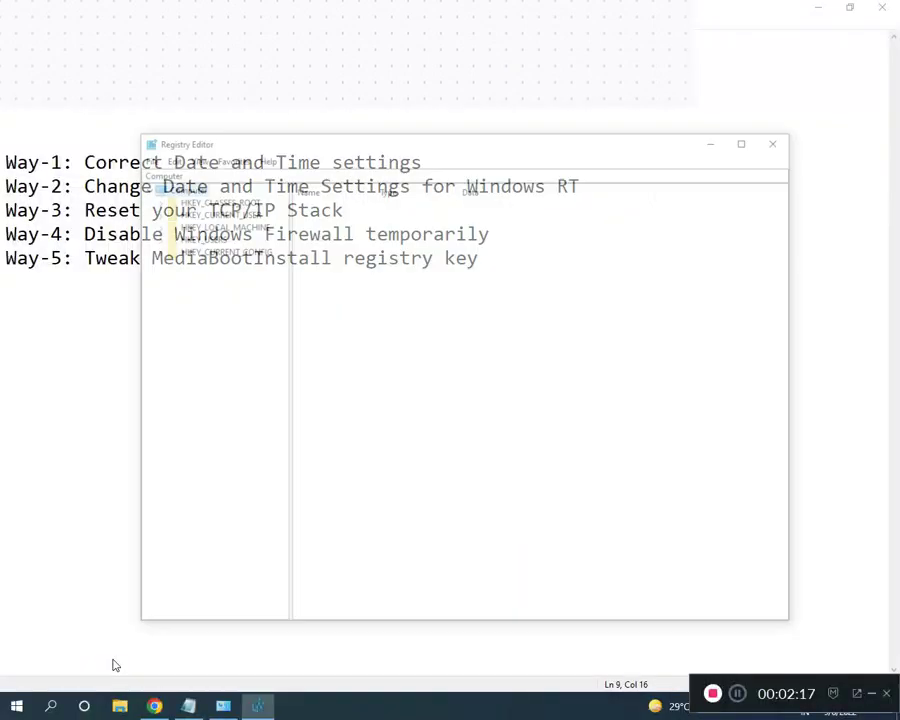
click(747, 139)
click(738, 693)
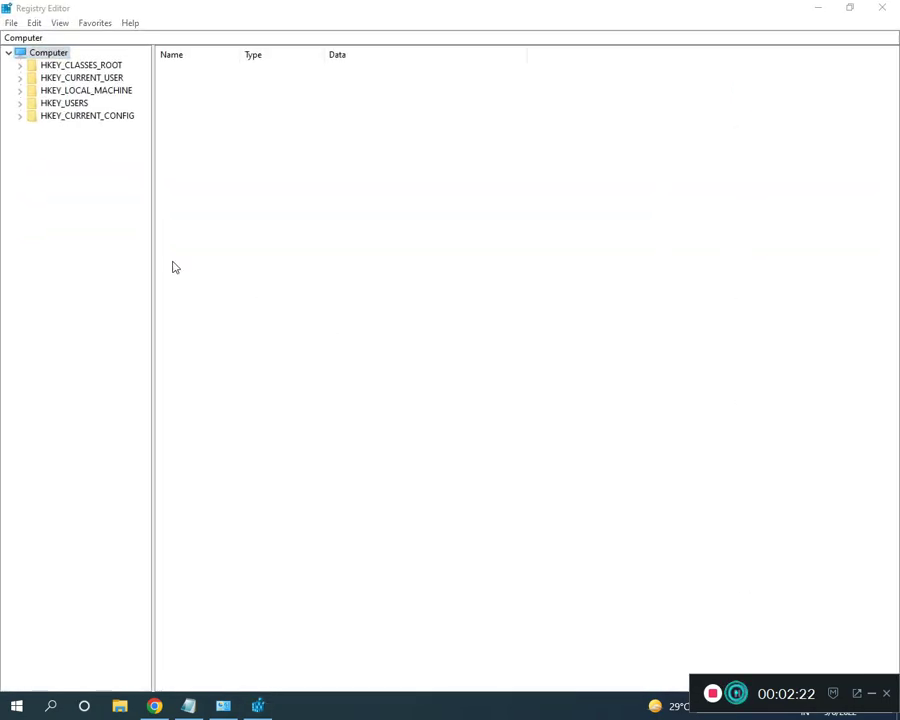
Step: Expand HKEY_LOCAL_MACHINE, SOFTWARE and Microsoft in the registry key tree
click(20, 91)
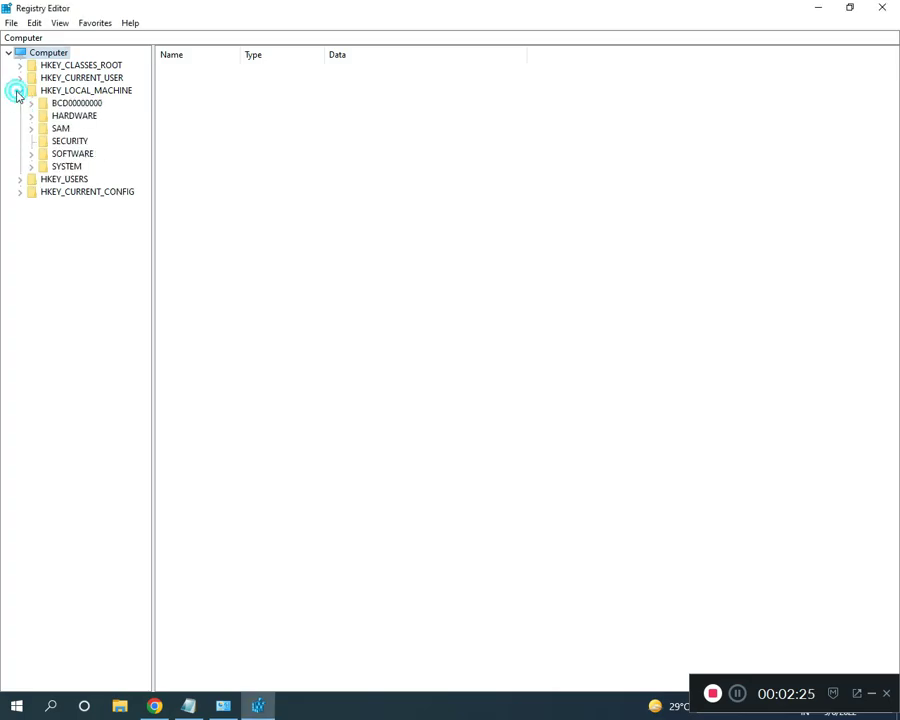
click(31, 154)
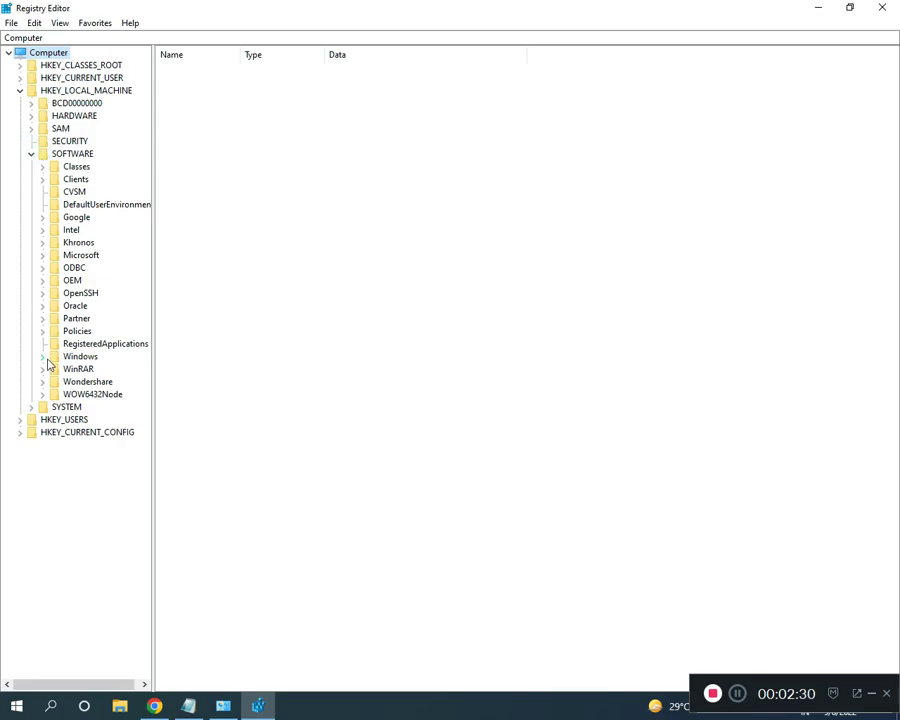
click(42, 258)
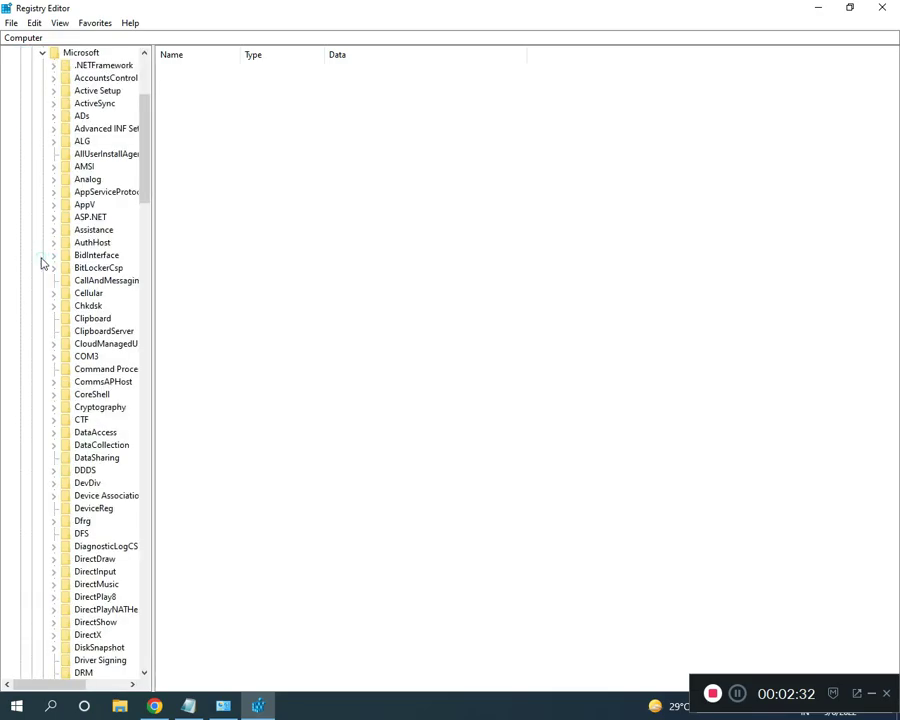
click(737, 695)
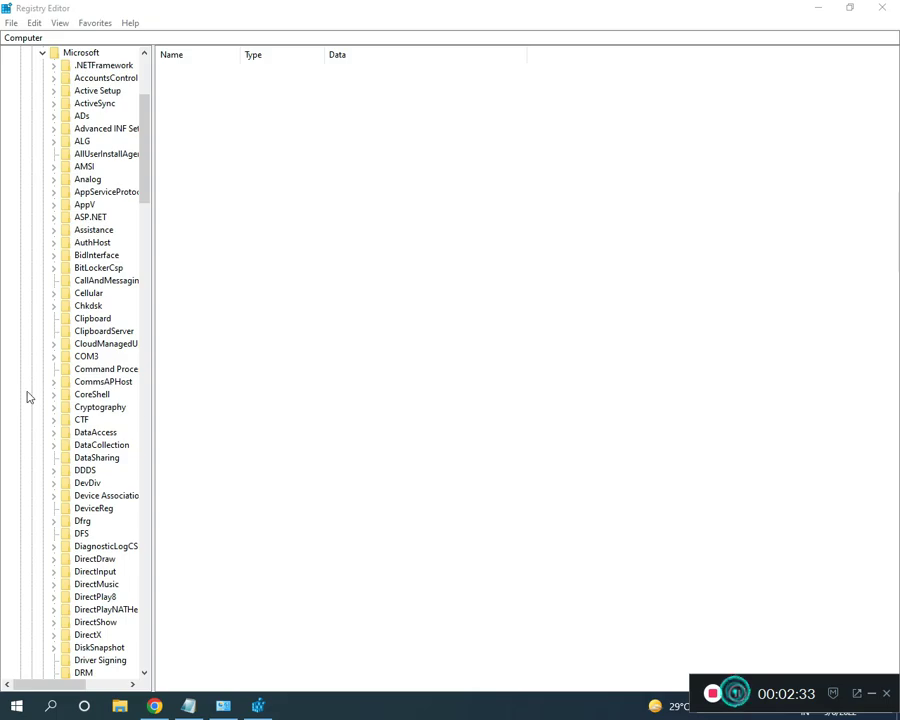
Step: Widen the key tree and expand the Windows key under Microsoft down to the subkeys of CurrentVersion
scroll(101, 410, down, 20)
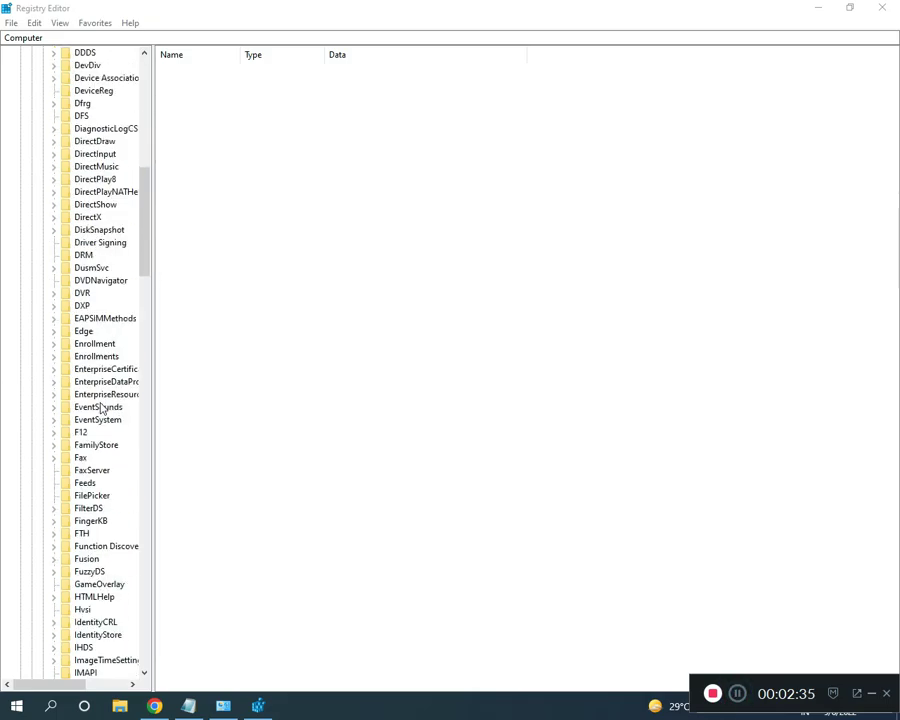
scroll(101, 410, down, 20)
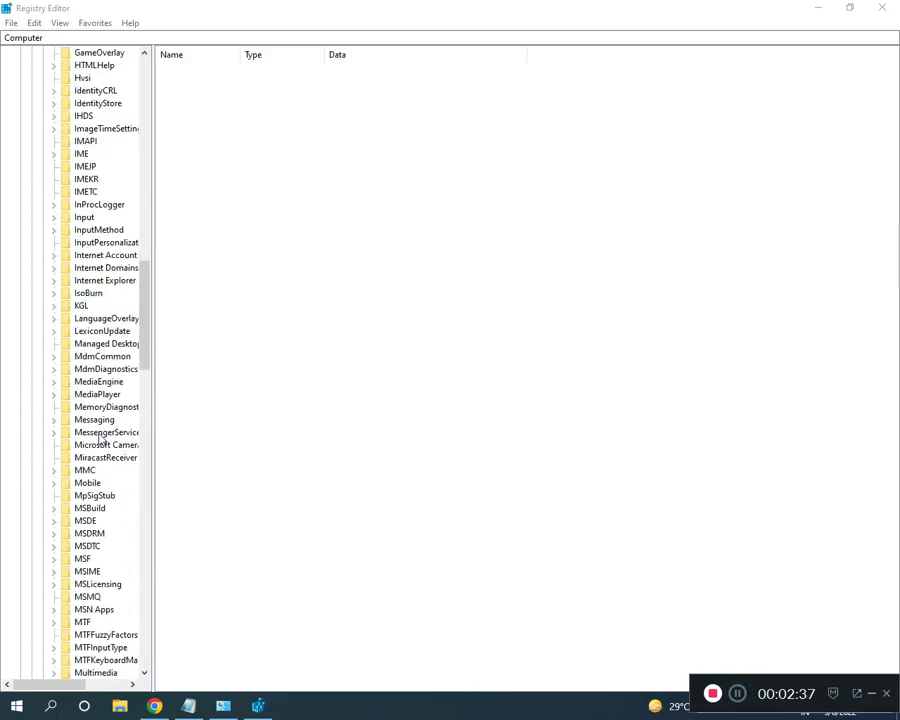
scroll(107, 510, down, 4)
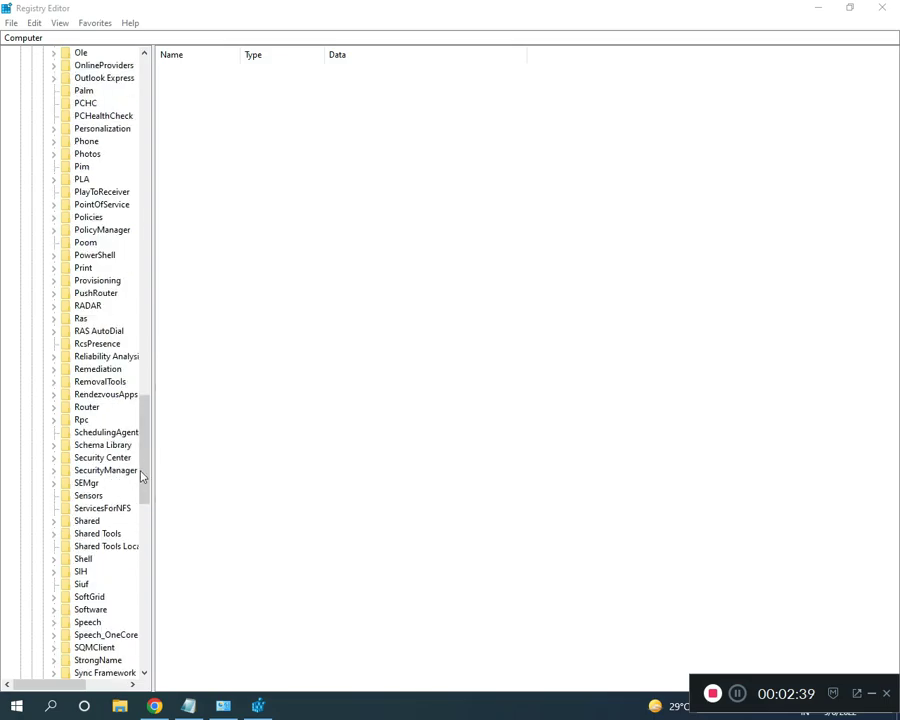
drag(141, 477, 327, 592)
scroll(113, 610, down, 1)
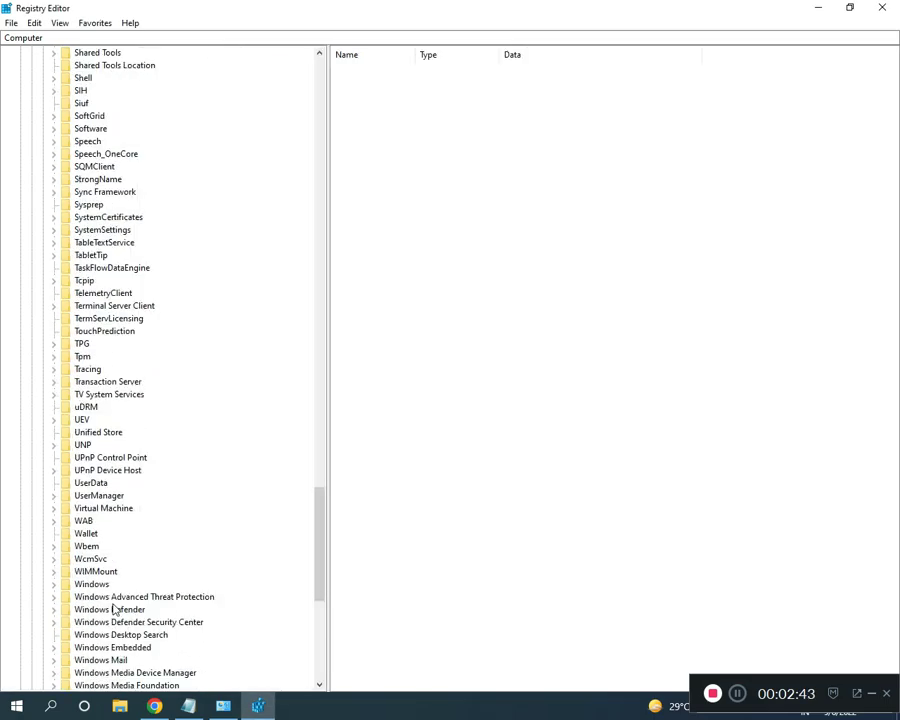
scroll(113, 610, down, 1)
click(54, 546)
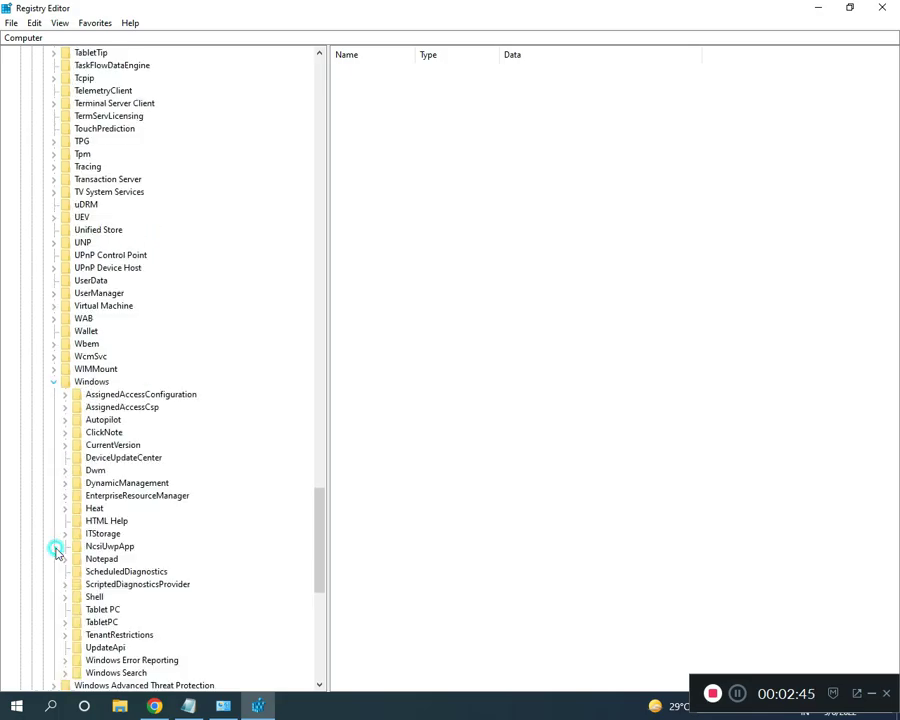
click(64, 445)
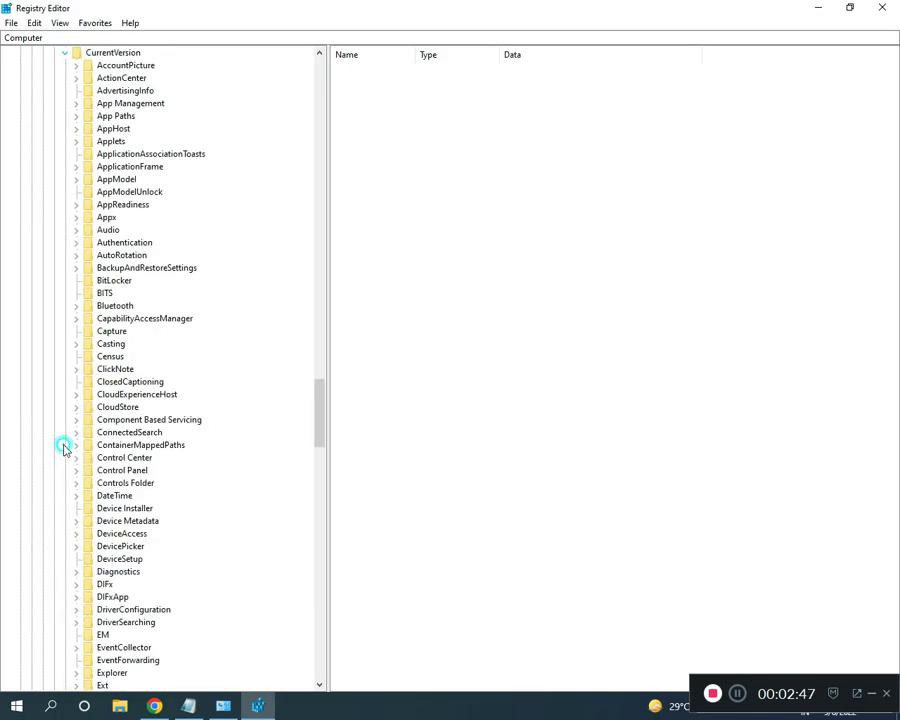
Step: Expand the Setup key under CurrentVersion and select its OOBE subkey
click(738, 694)
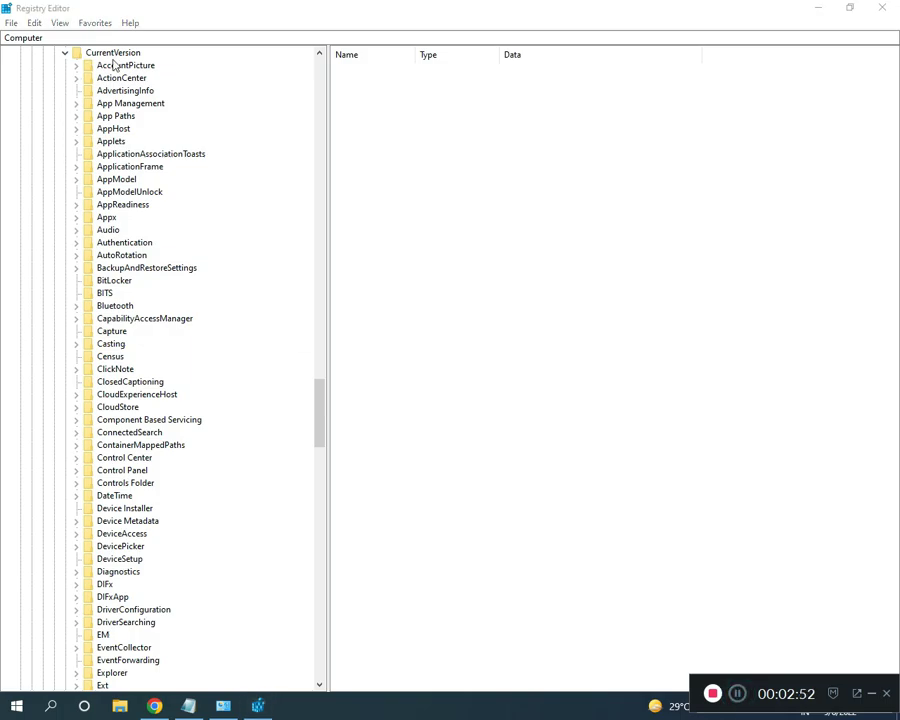
scroll(169, 508, down, 6)
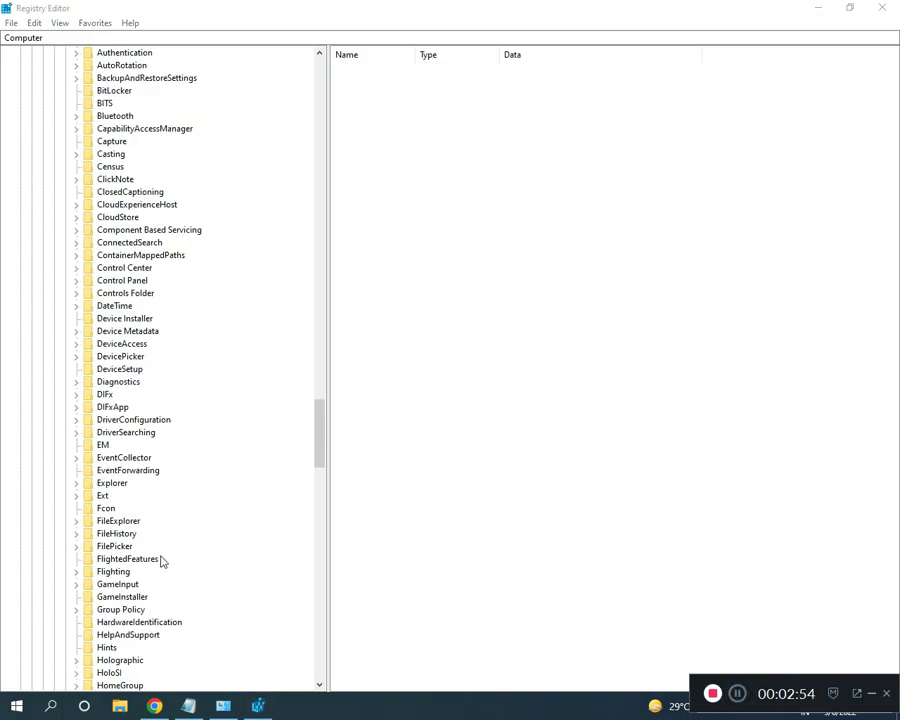
scroll(145, 620, down, 10)
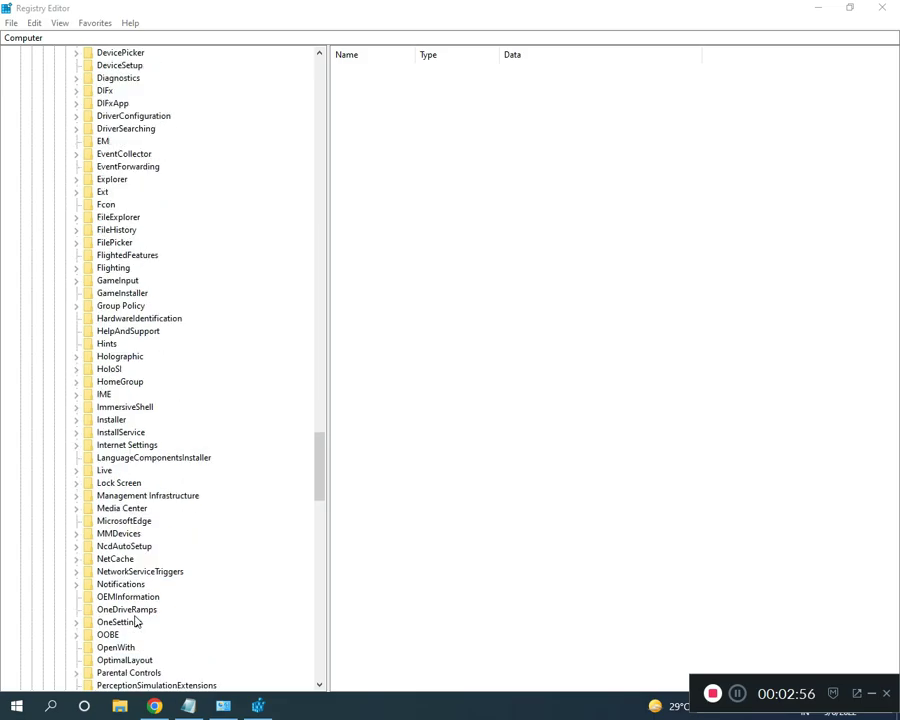
scroll(137, 622, down, 6)
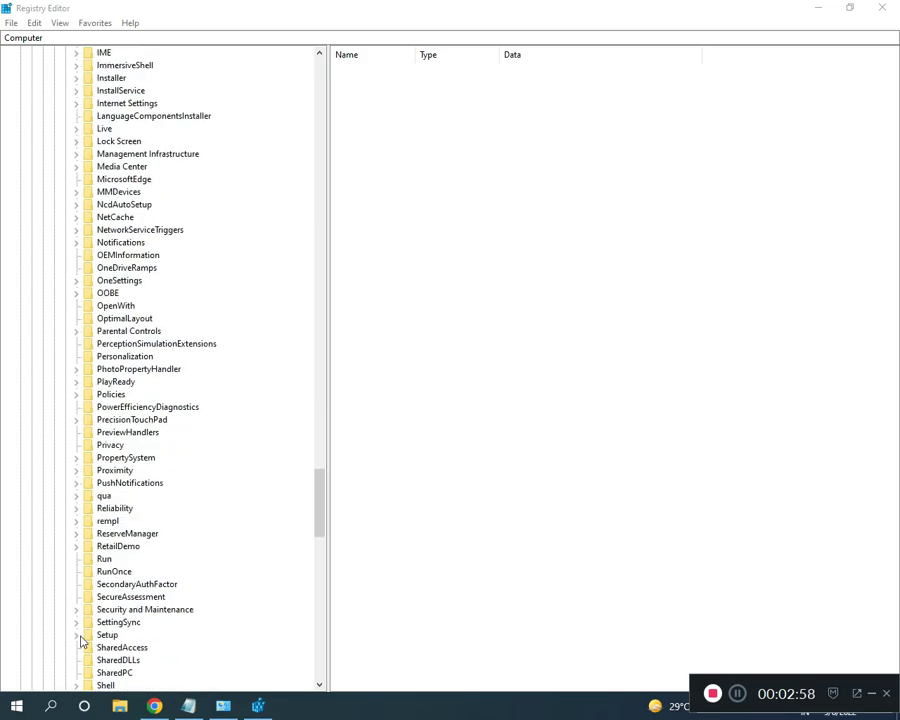
click(77, 636)
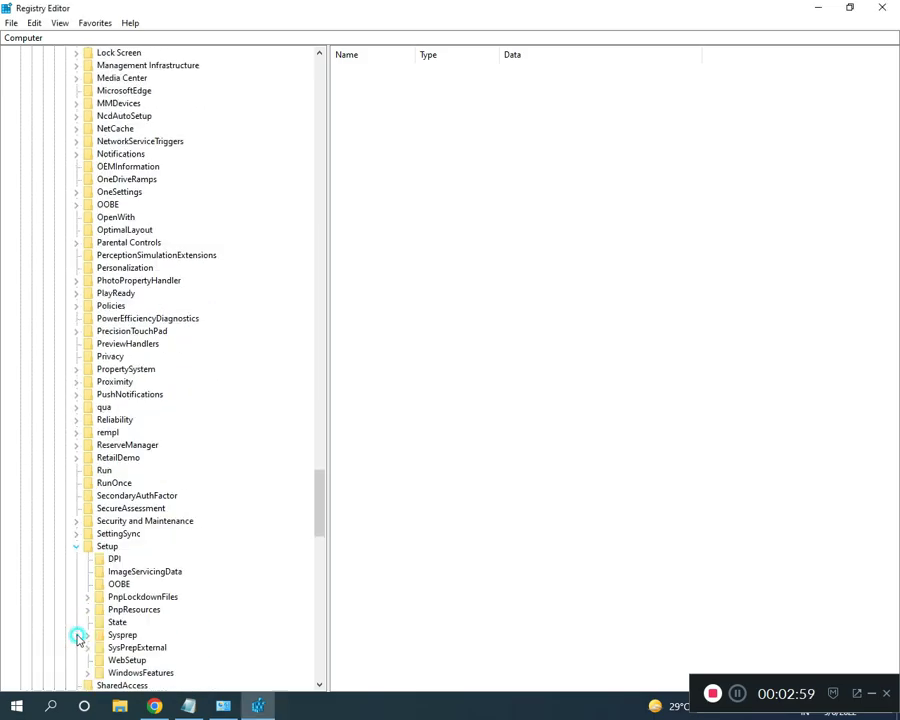
click(118, 586)
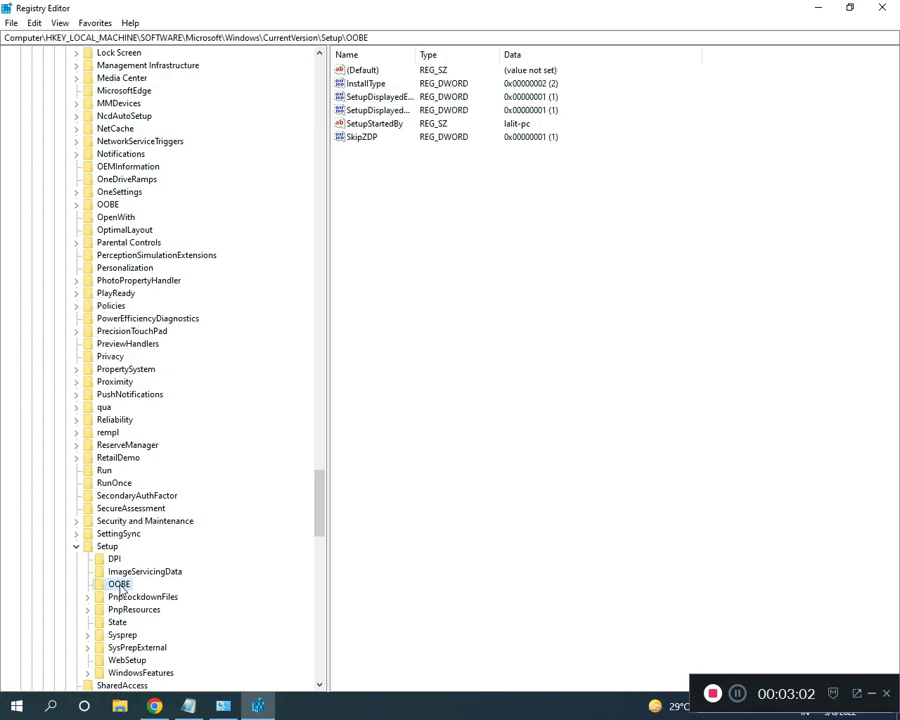
Step: Open the mediabootinstall DWORD value in the OOBE key and confirm it with value data 0
click(737, 693)
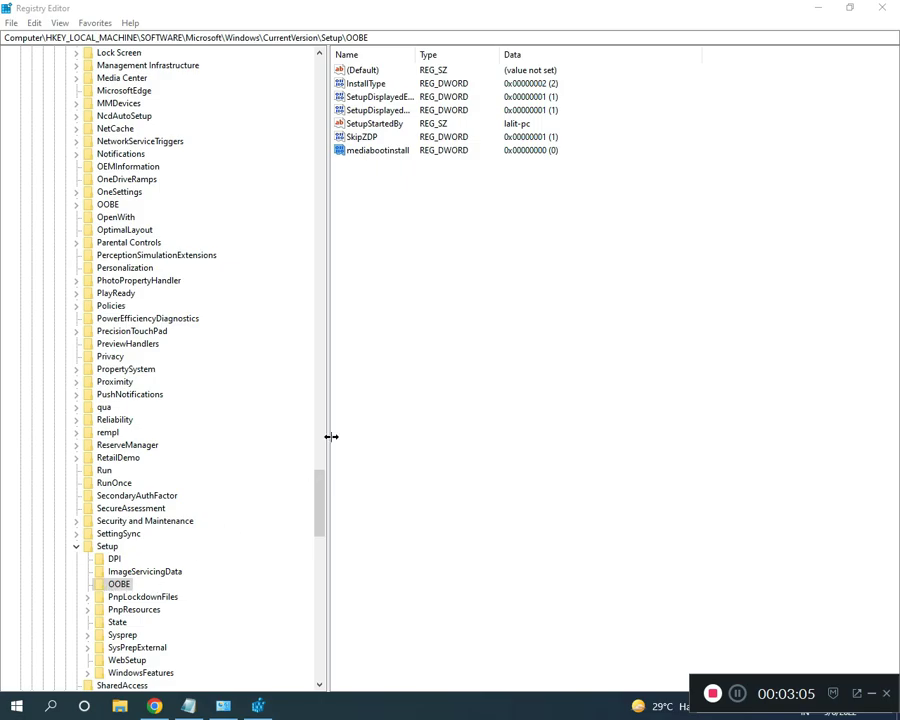
double_click(366, 152)
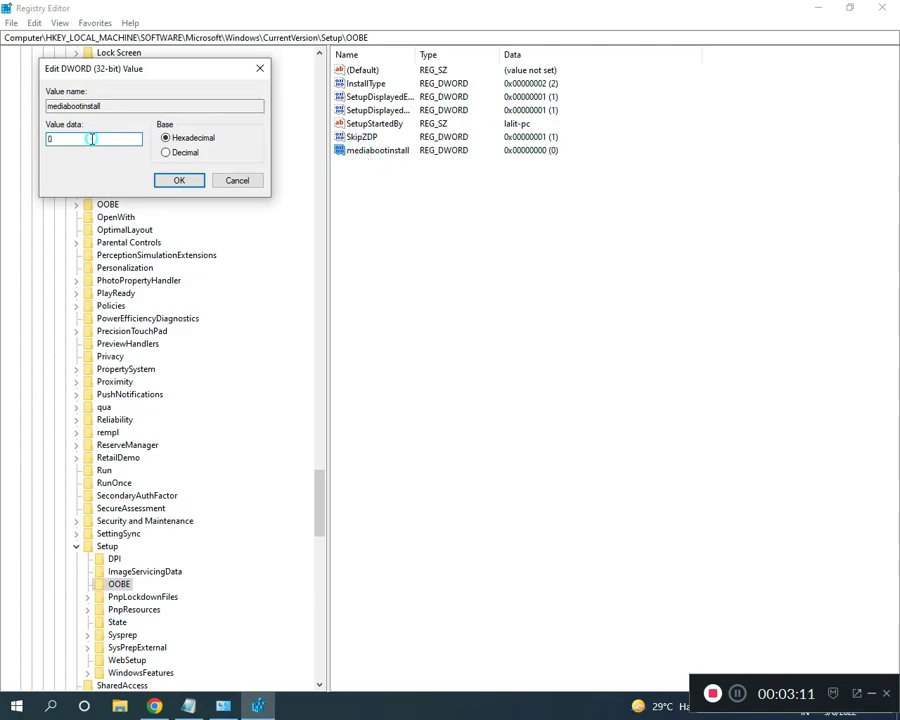
click(182, 181)
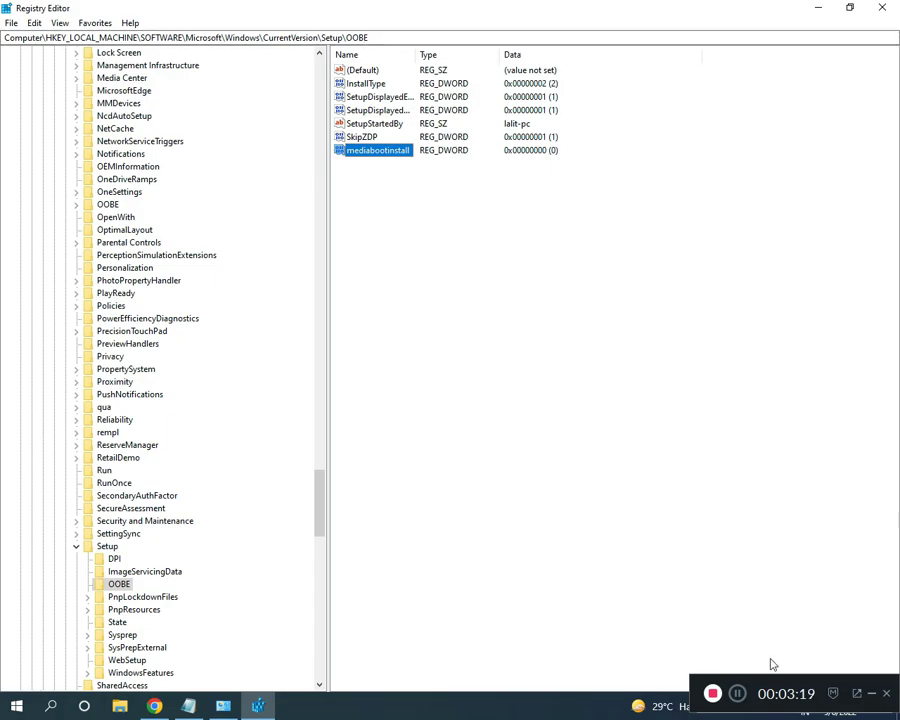
click(742, 699)
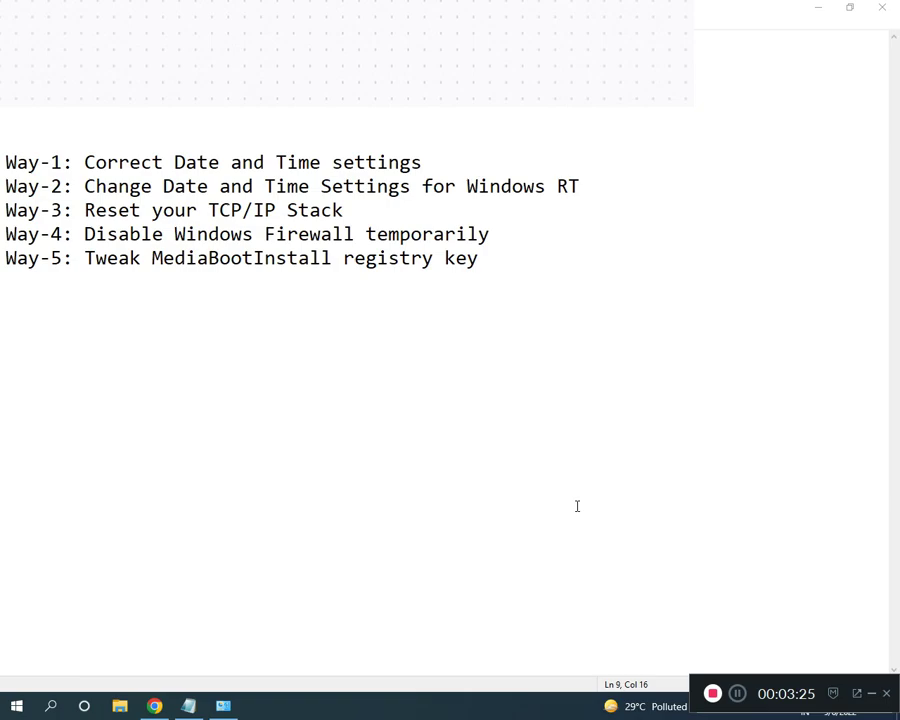
Step: Search Windows for cmd and open Command Prompt as administrator
key(super)
text(cmd)
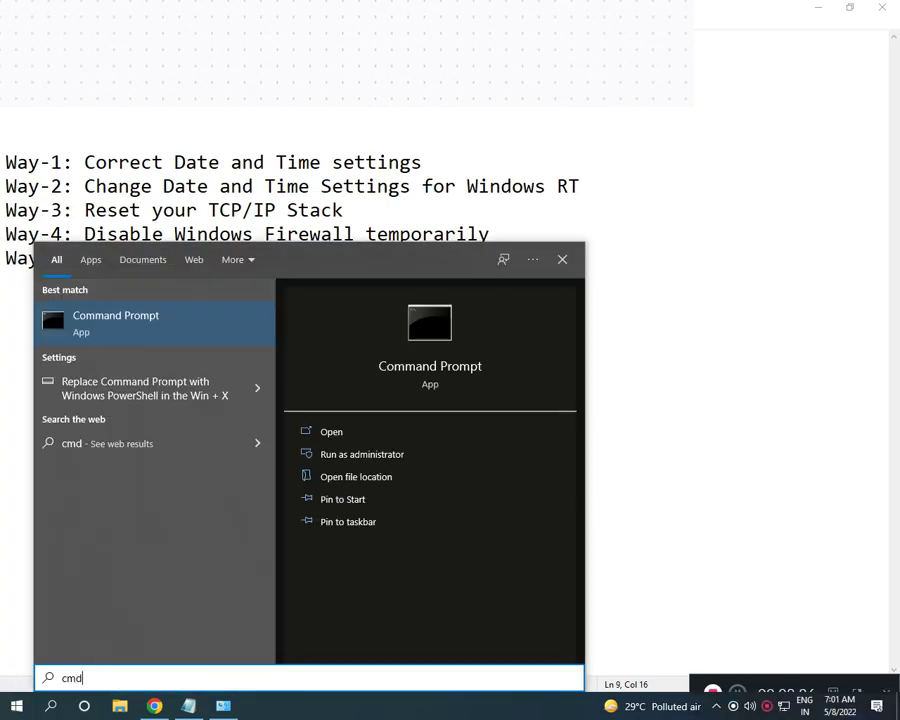
right_click(220, 334)
click(253, 340)
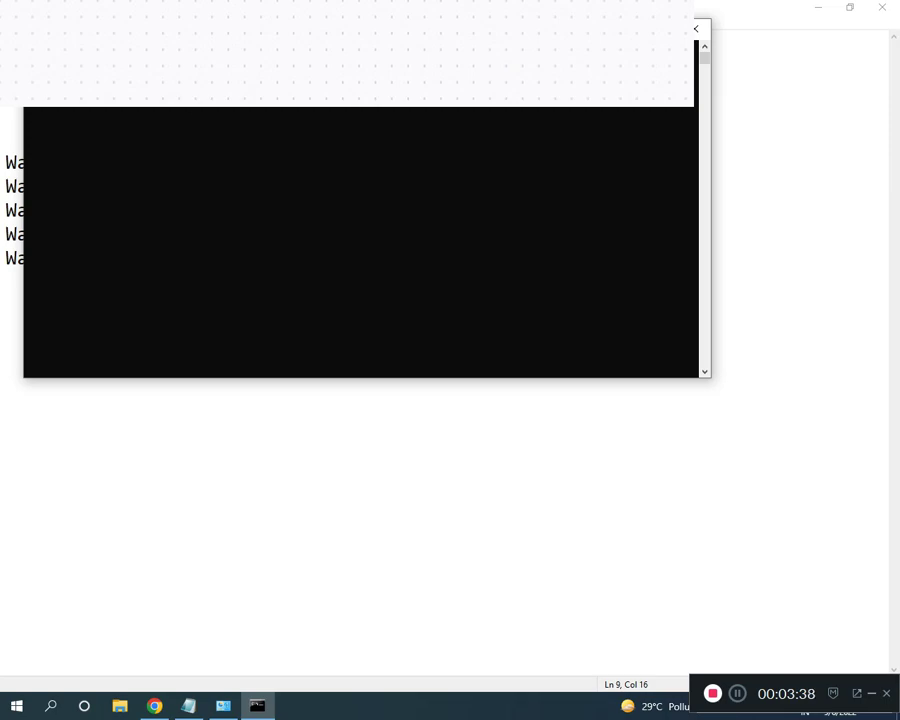
Step: Run slmgr /rearm in the administrator Command Prompt, dismiss the script message and minimize the window
click(740, 695)
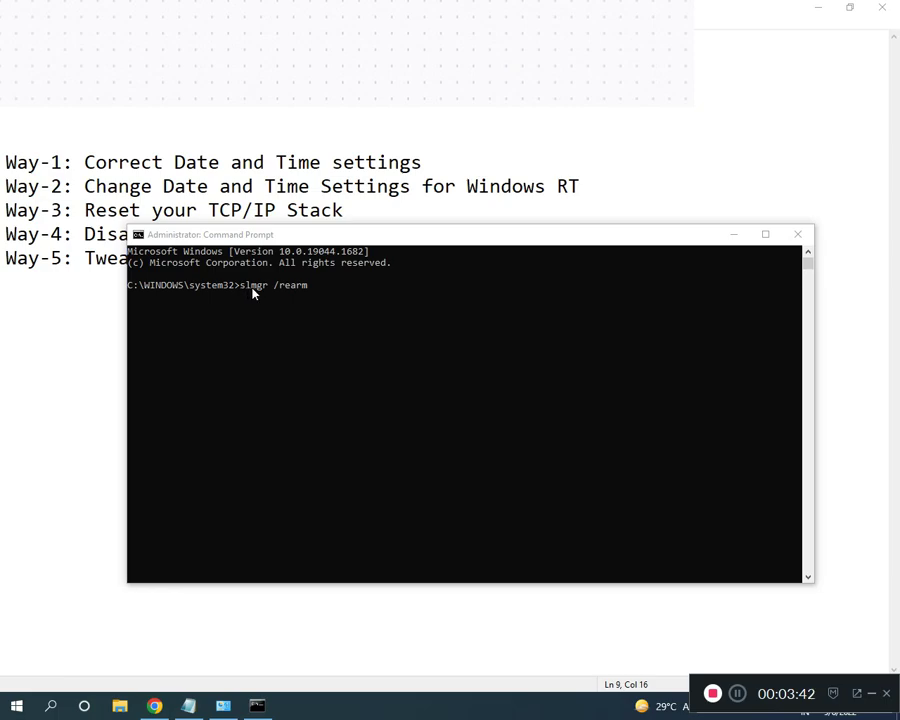
click(315, 300)
click(319, 293)
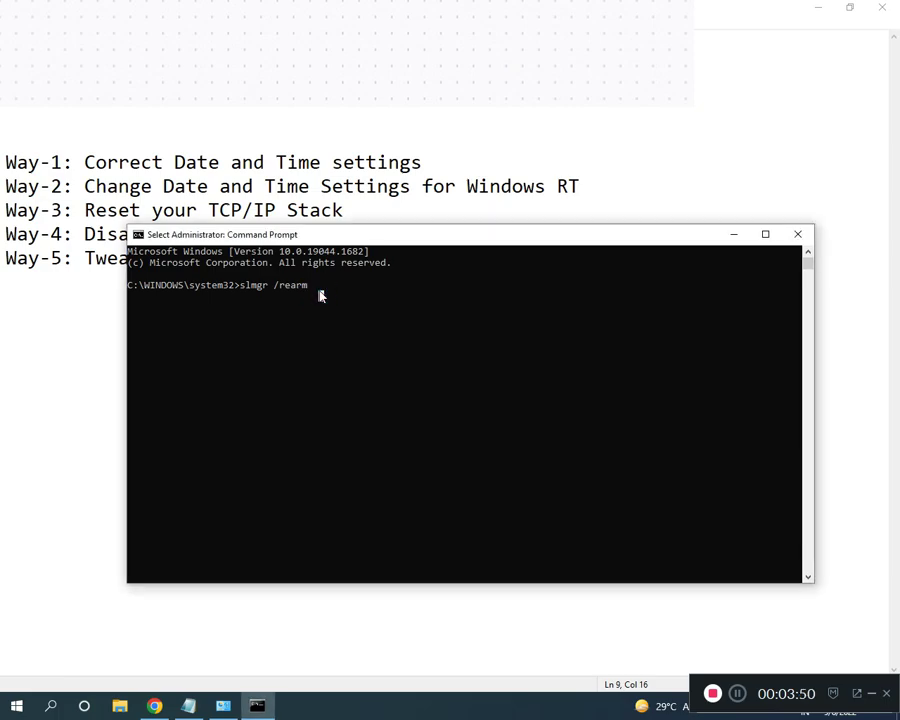
key(Escape)
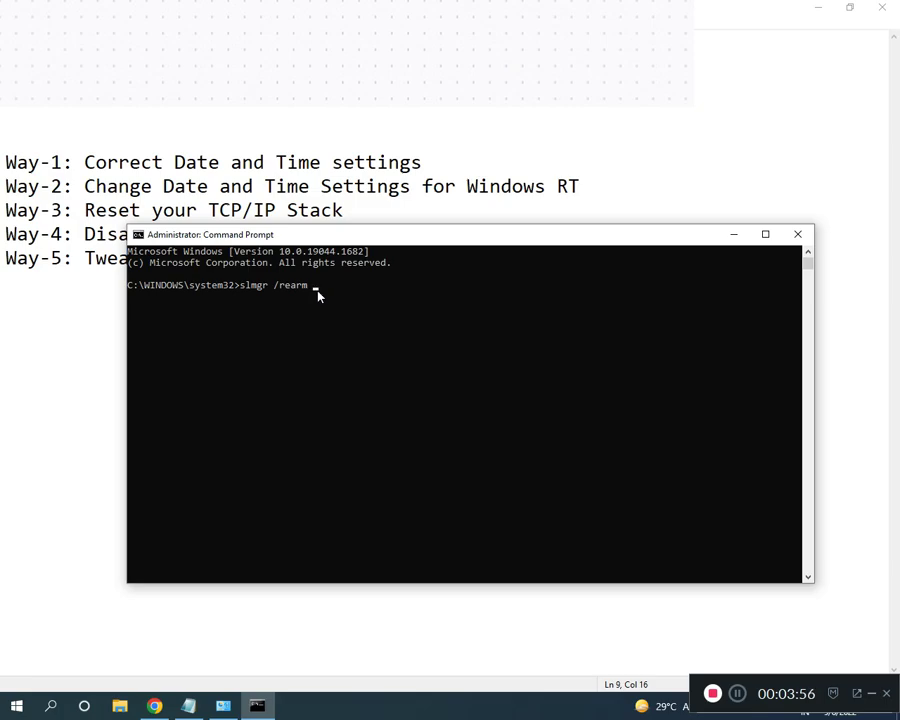
key(BackSpace)
key(BackSpace)
text(m)
key(Return)
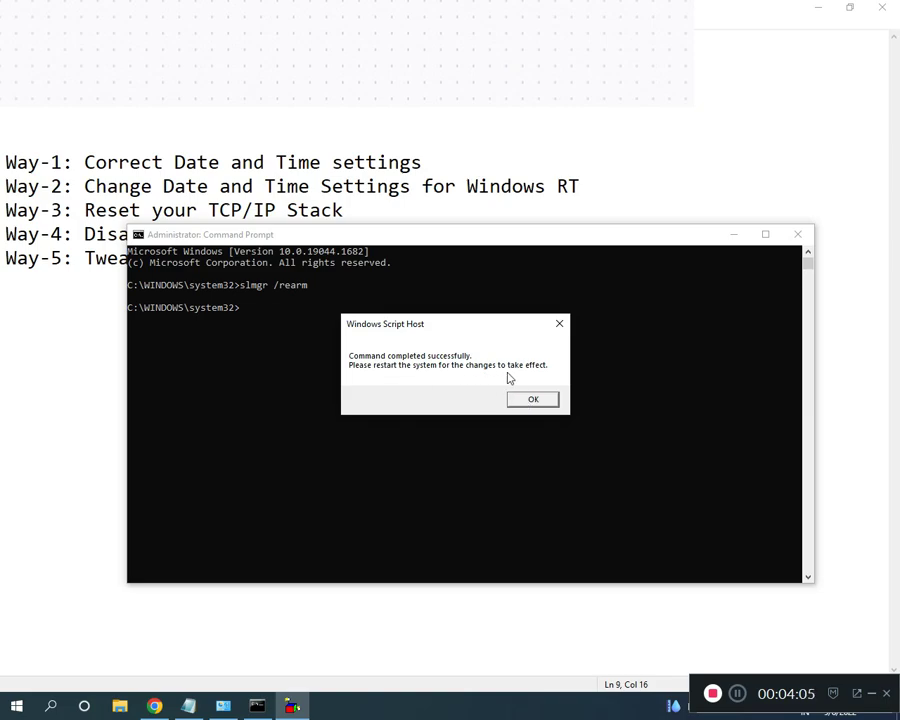
click(533, 400)
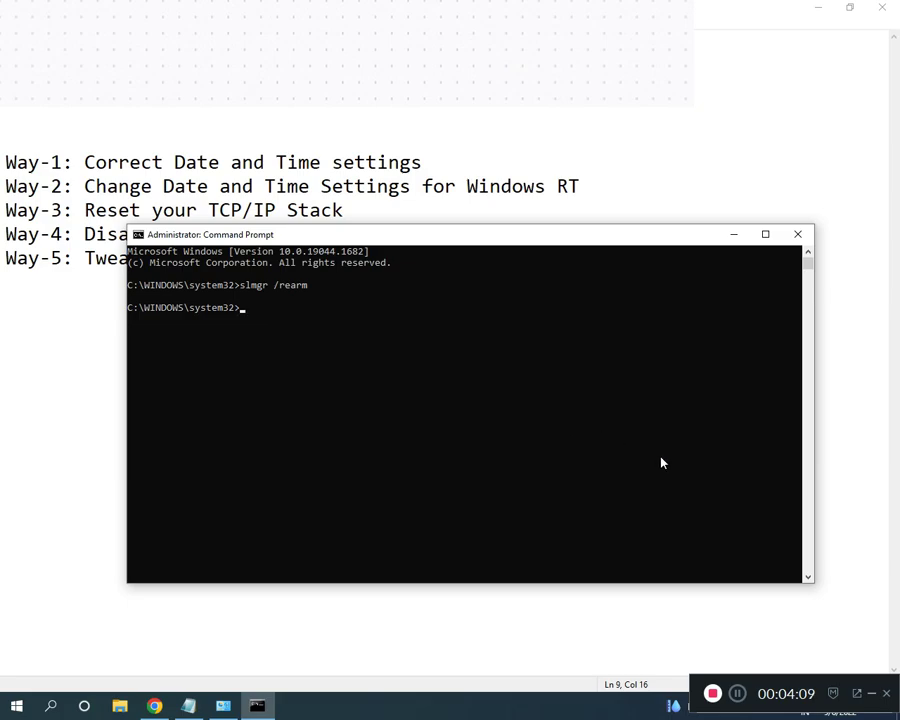
click(733, 236)
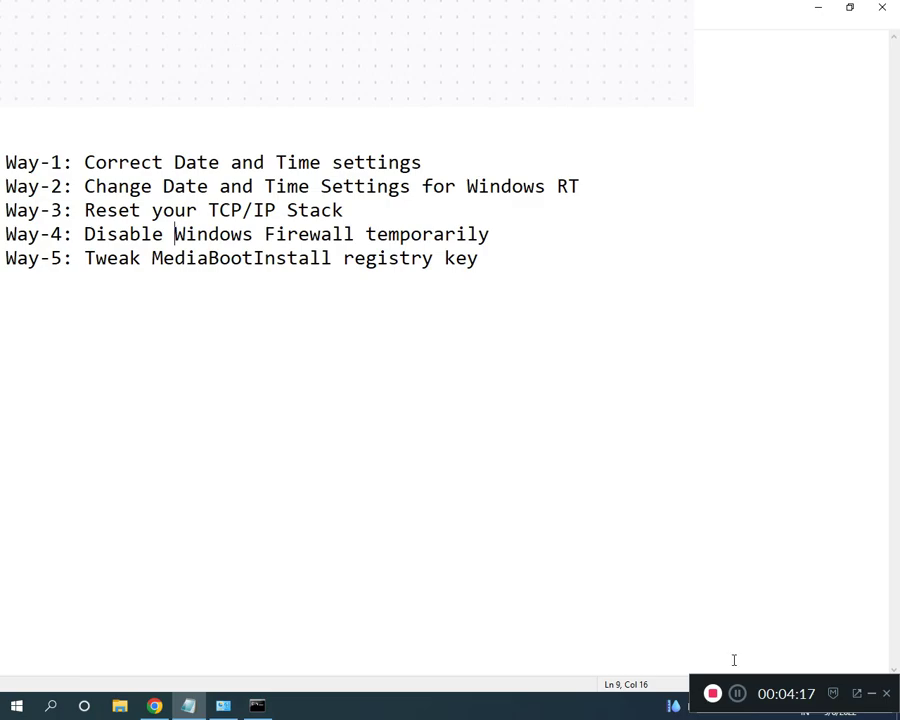
click(721, 692)
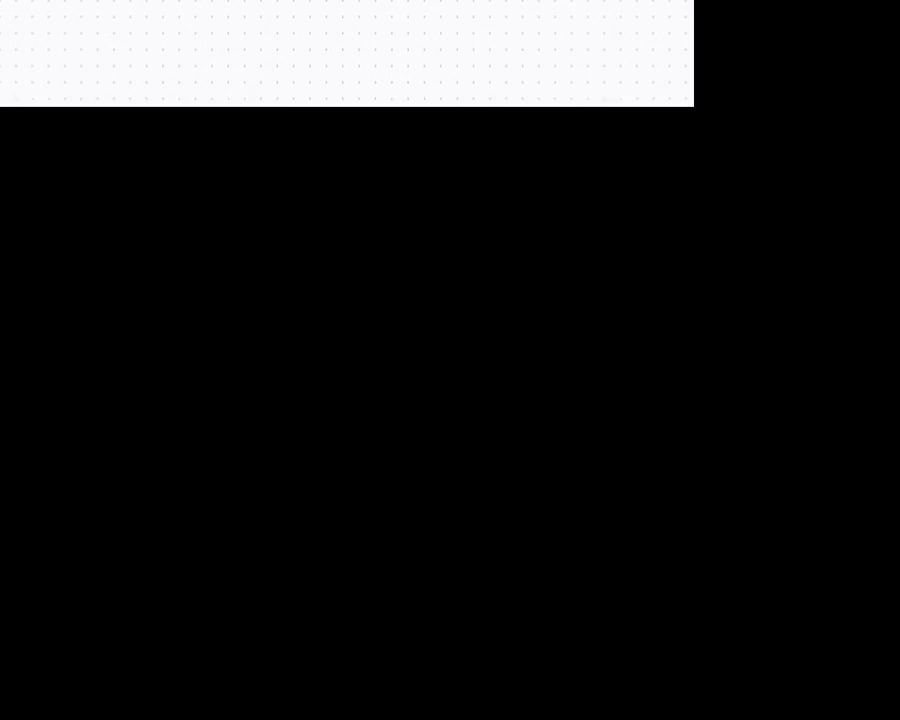